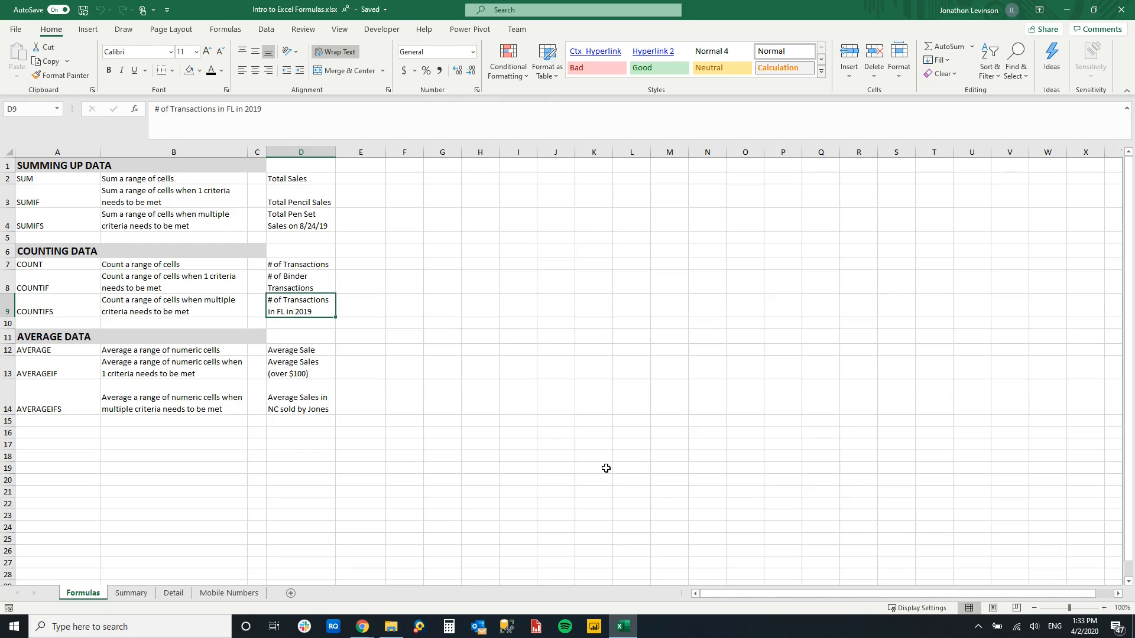
pyautogui.click(102, 251)
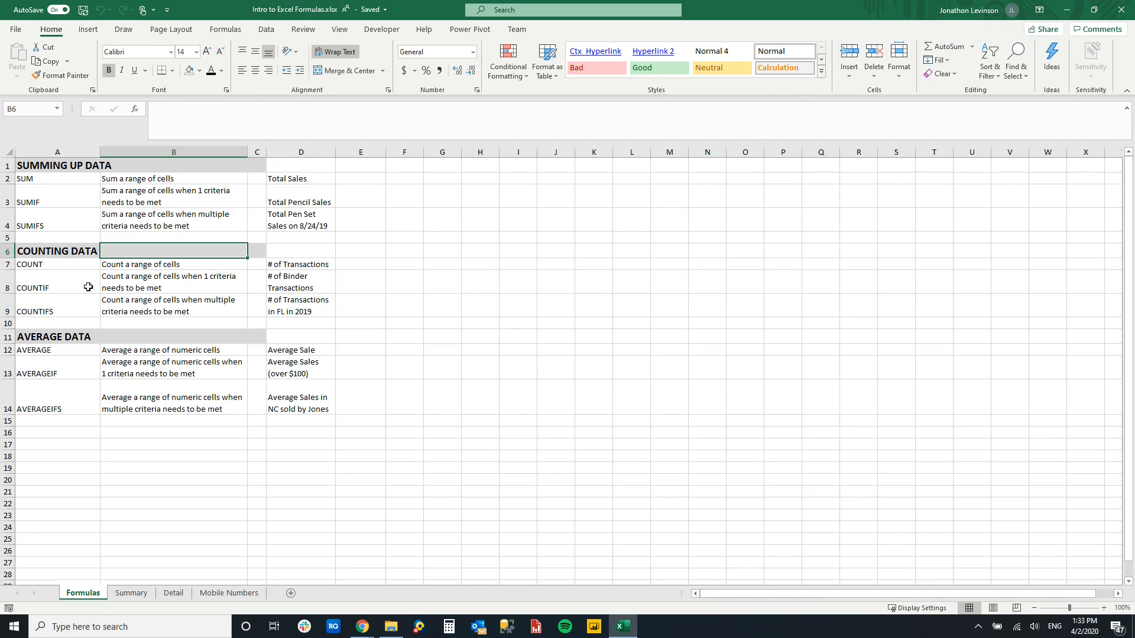
pyautogui.click(58, 336)
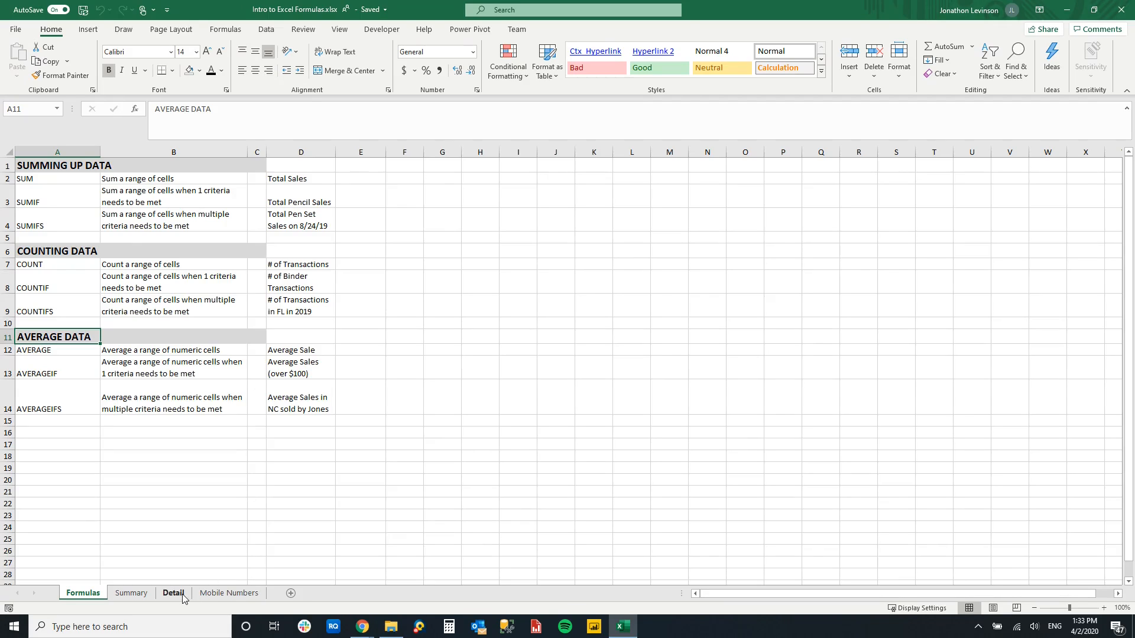
pyautogui.click(149, 243)
# - Display the Formulas and Detail sheets side by side in two vertically arranged windows of the workbook
pyautogui.click(339, 29)
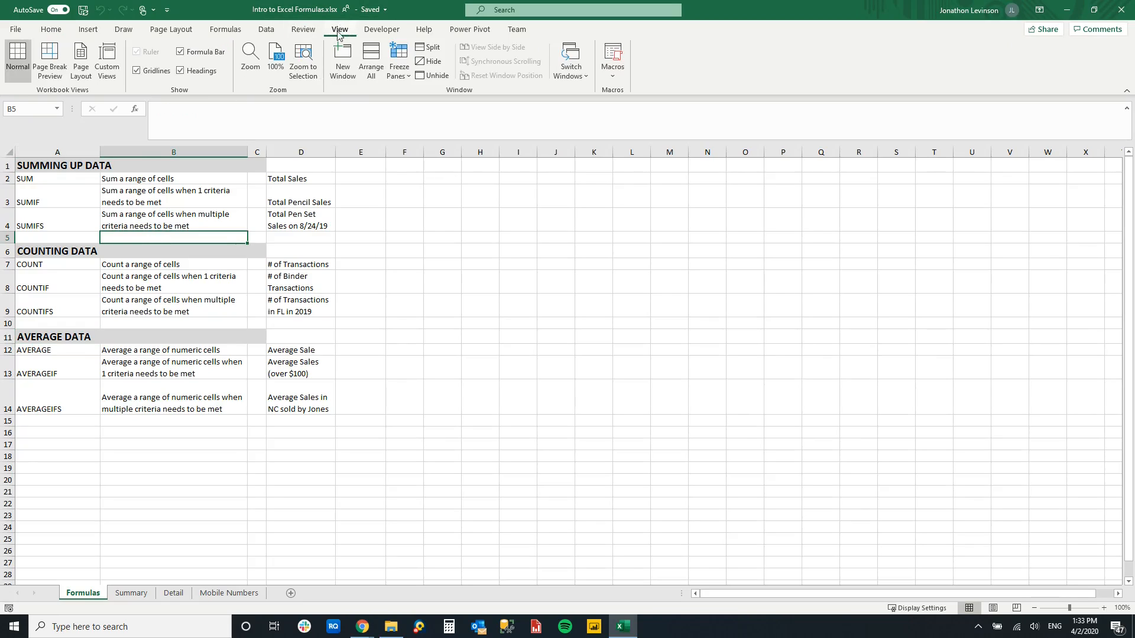
pyautogui.click(342, 59)
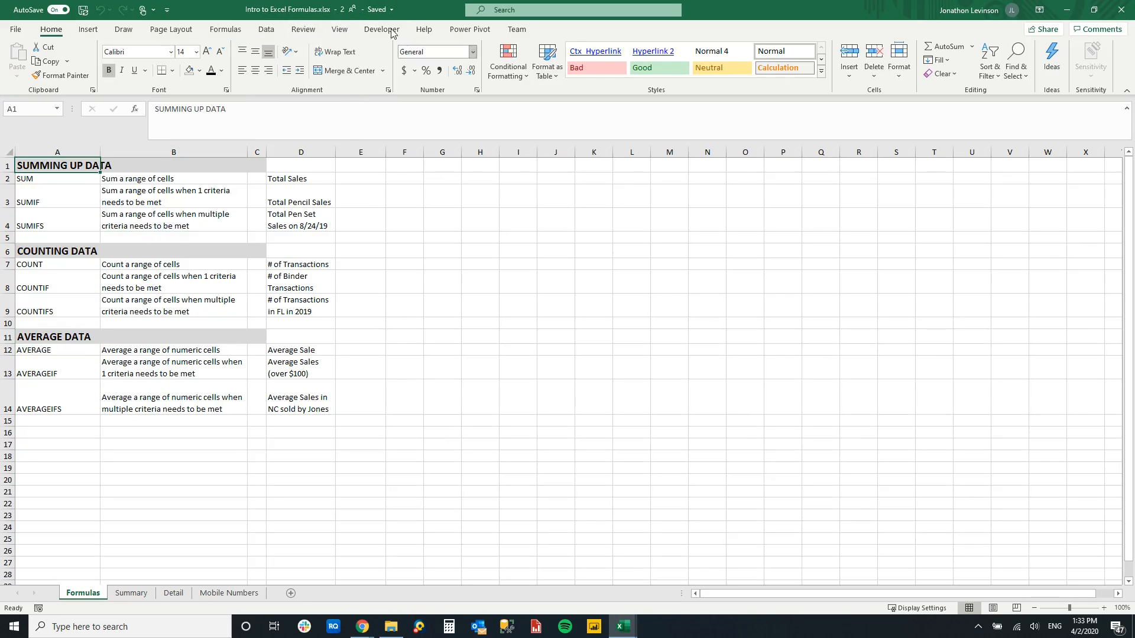
pyautogui.click(343, 31)
pyautogui.click(373, 62)
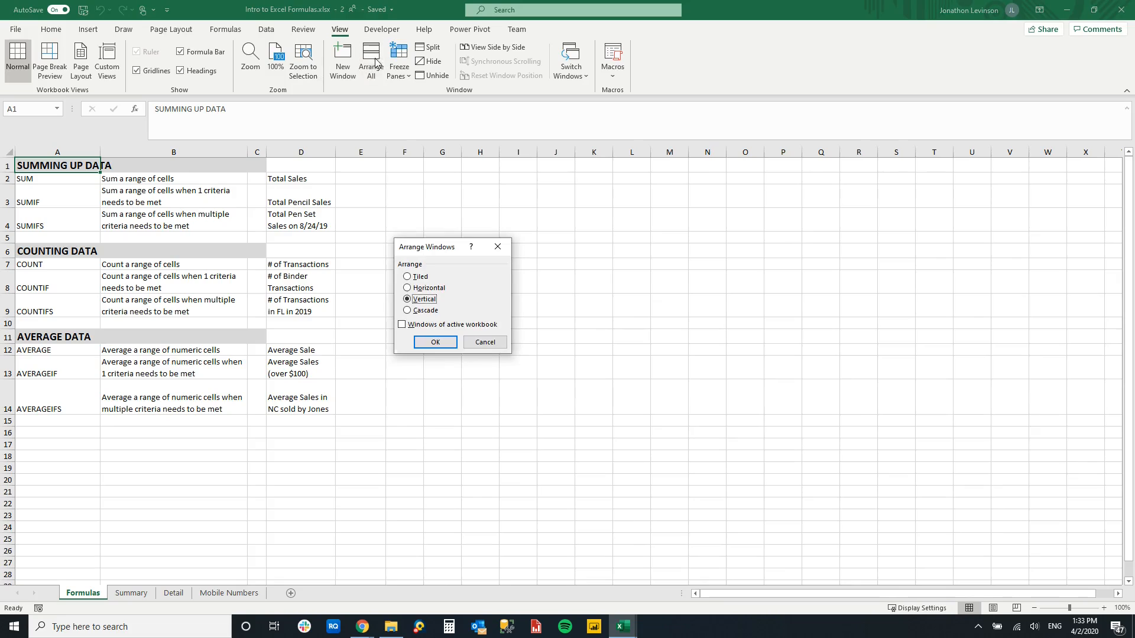
pyautogui.click(435, 342)
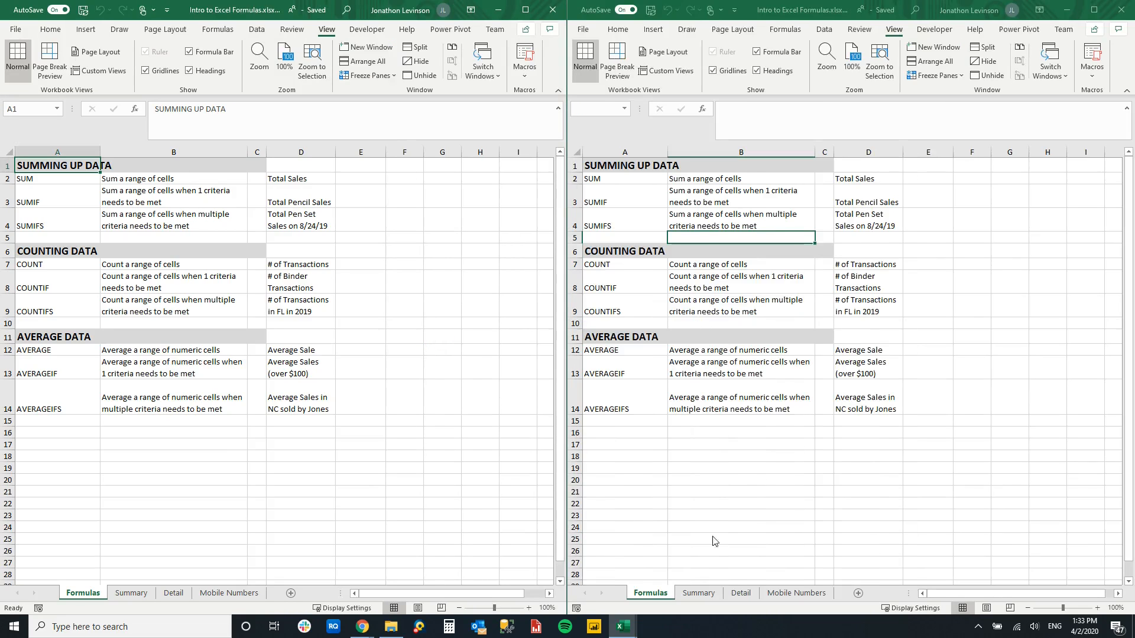
pyautogui.click(739, 591)
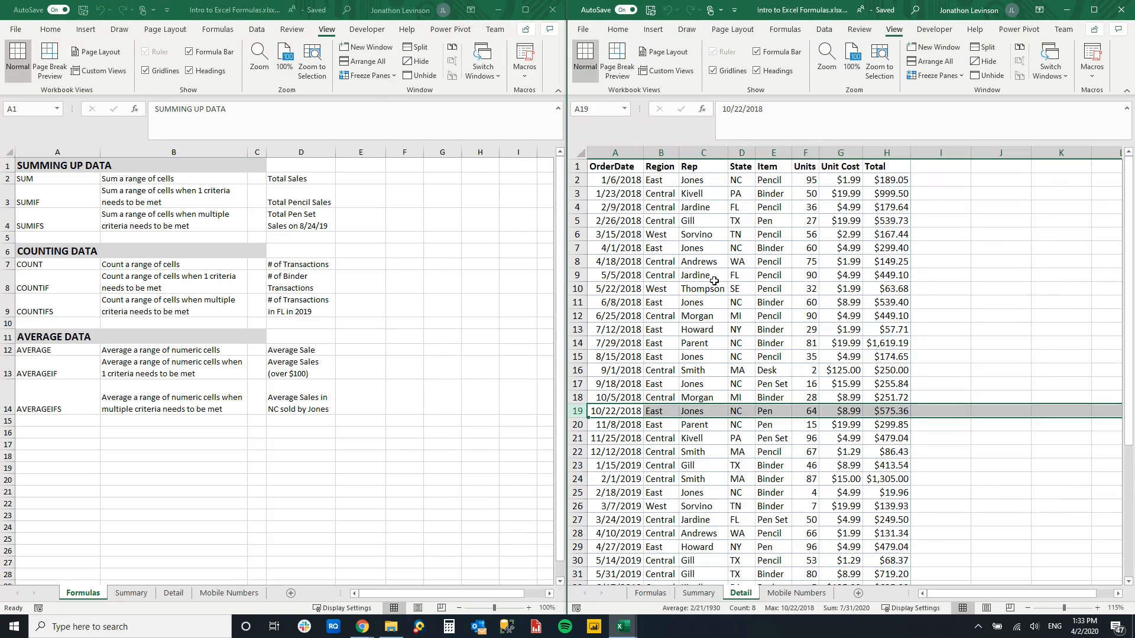
# - Select cell E2 beside the Total Sales label on the Formulas sheet
pyautogui.click(659, 260)
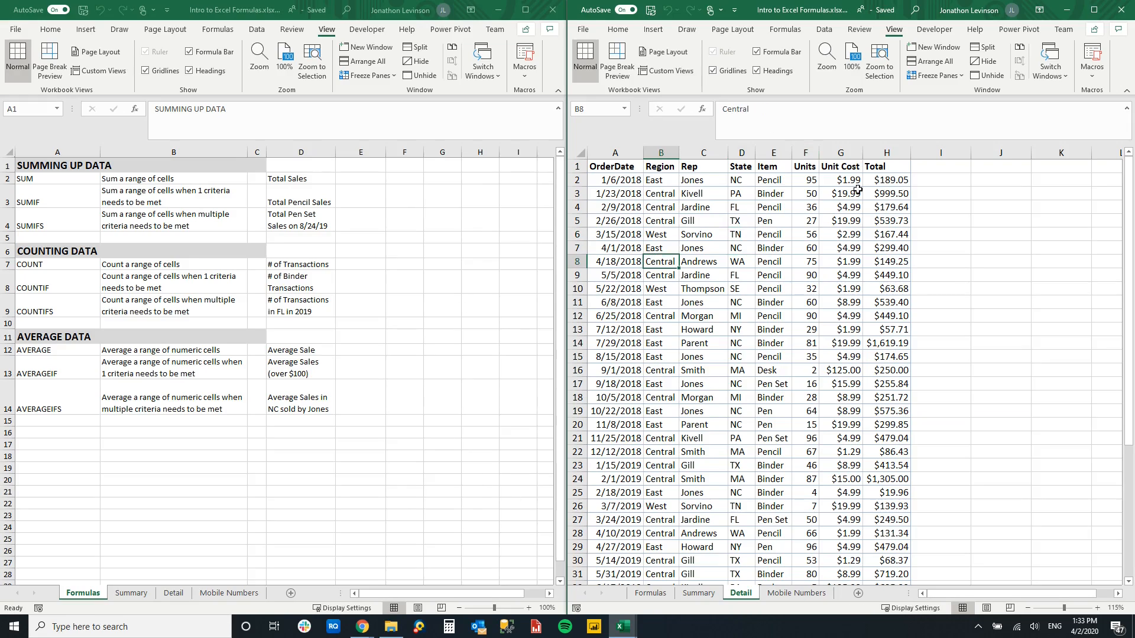
pyautogui.click(723, 234)
pyautogui.click(306, 185)
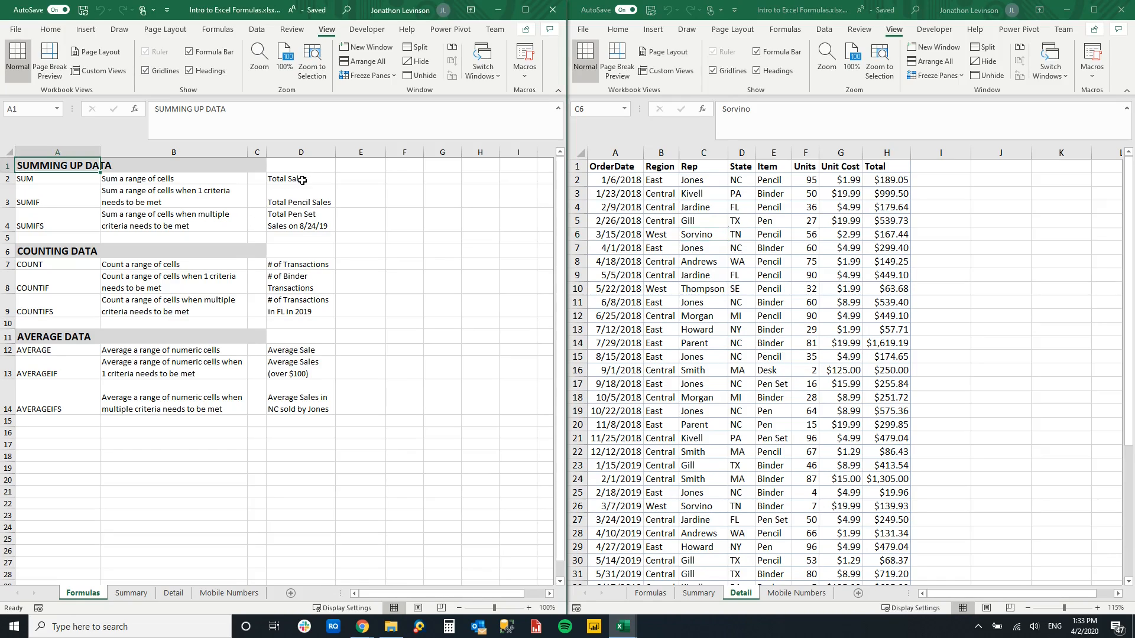
pyautogui.click(351, 177)
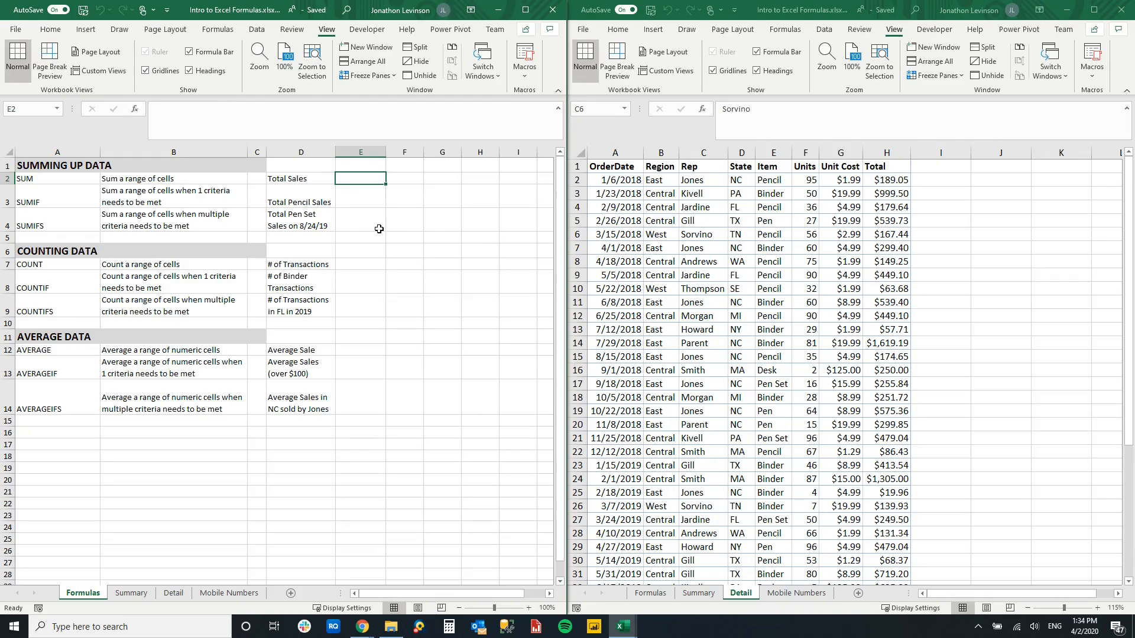
pyautogui.click(218, 30)
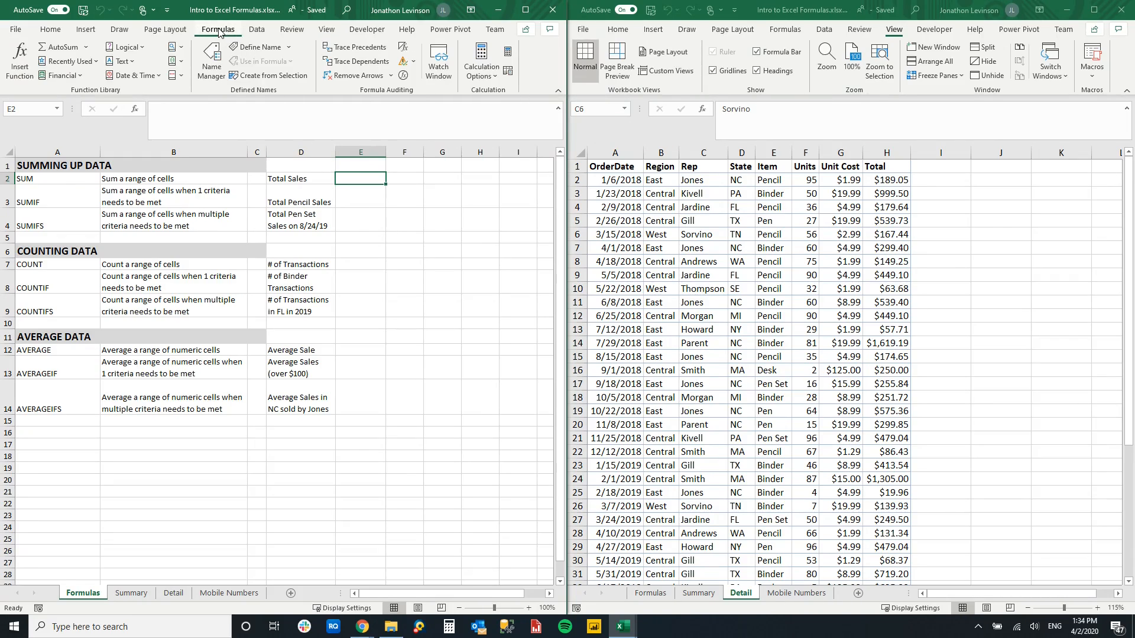
pyautogui.click(18, 59)
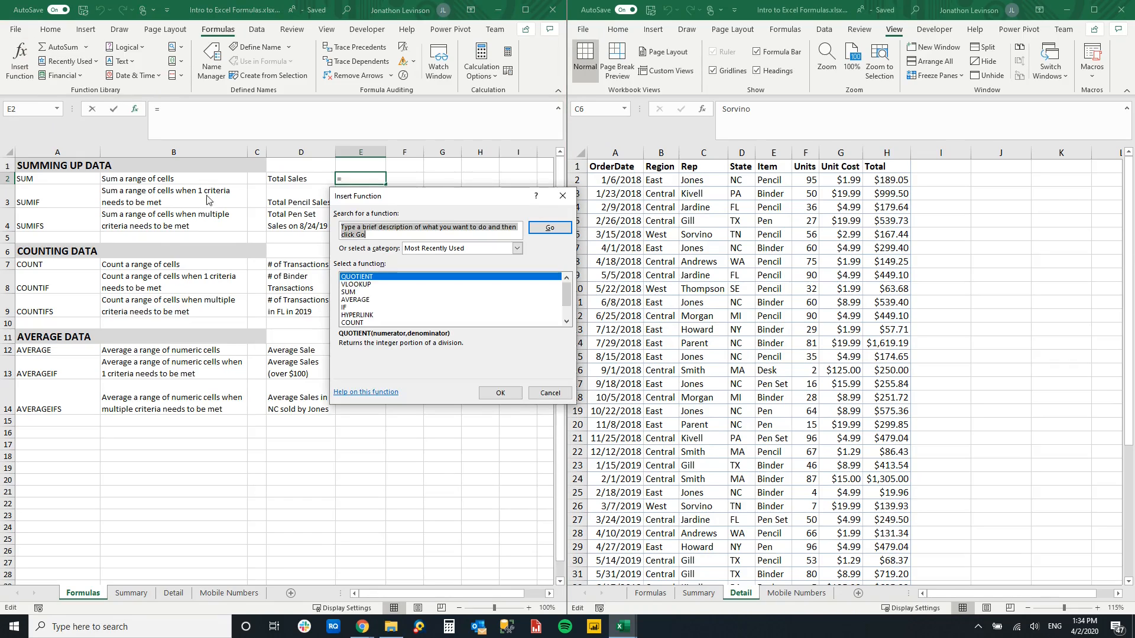
pyautogui.write('sum')
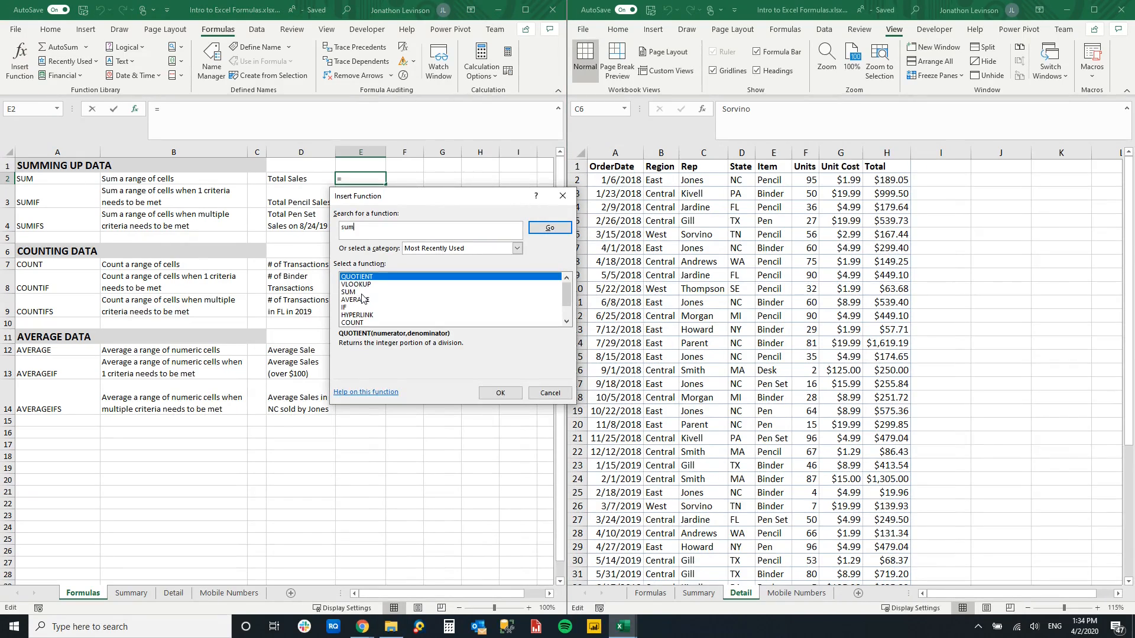
pyautogui.press('Return')
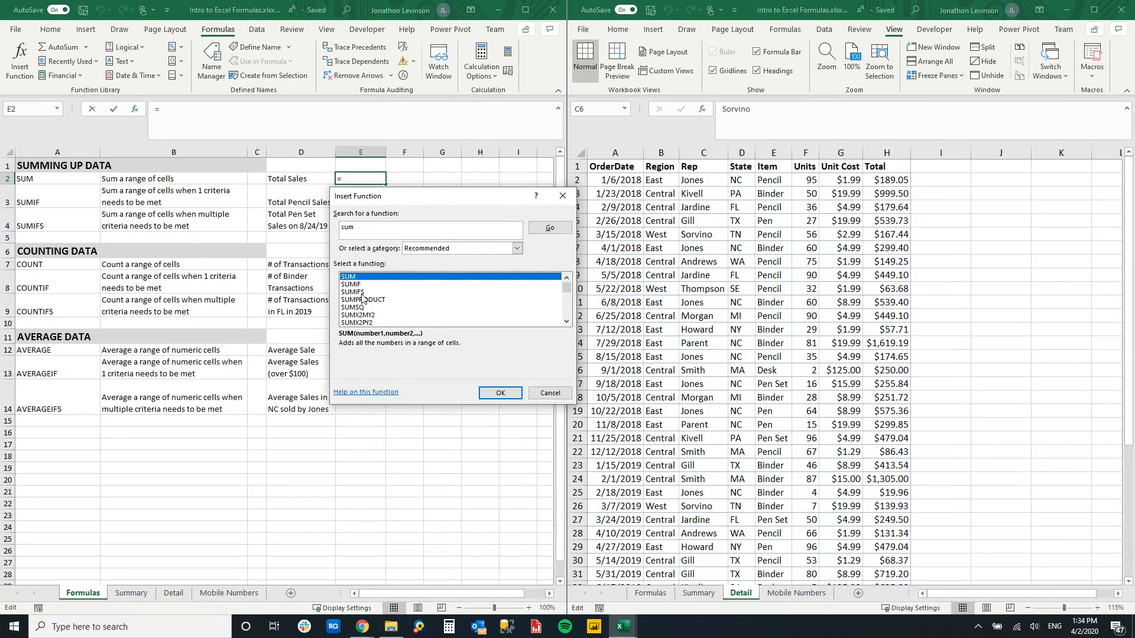
pyautogui.doubleClick(389, 276)
pyautogui.click(374, 250)
pyautogui.click(376, 263)
pyautogui.click(382, 277)
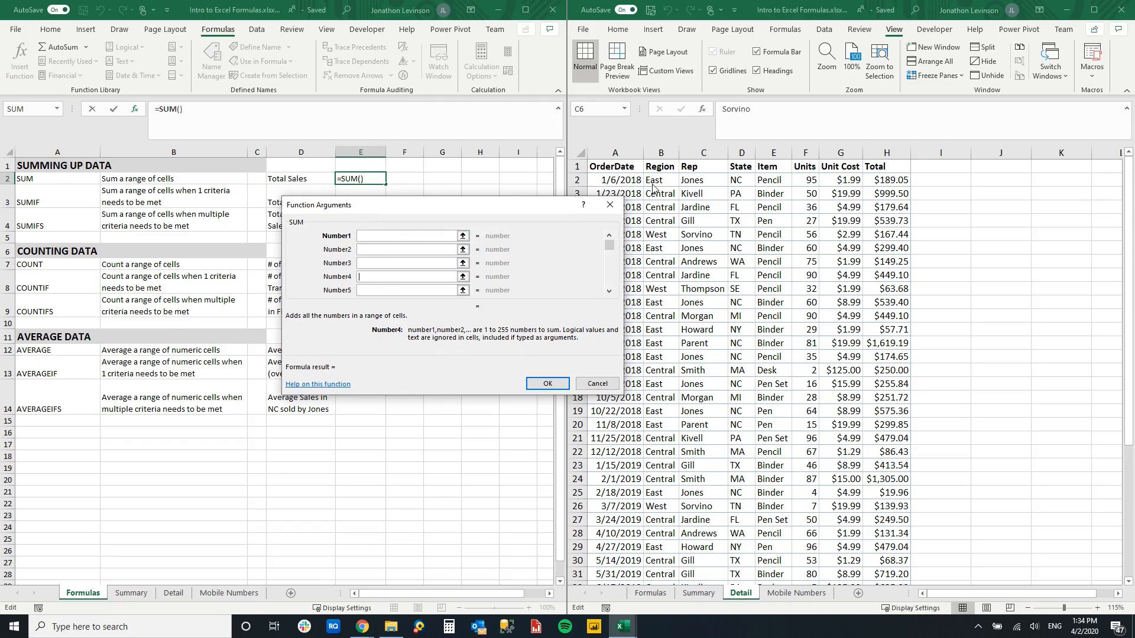
pyautogui.click(610, 205)
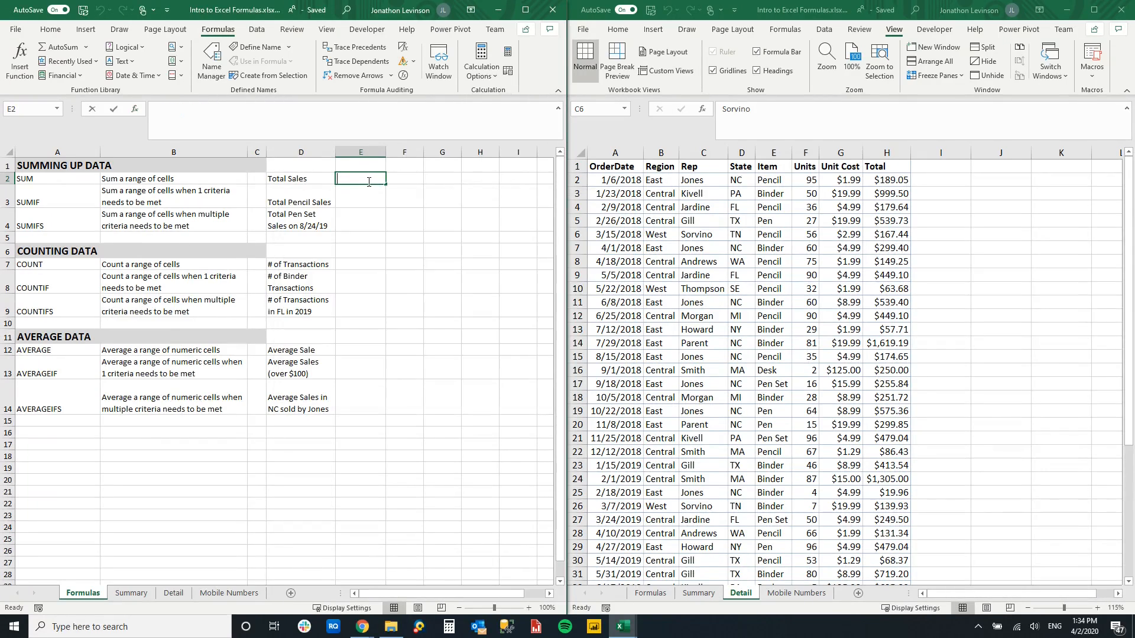
# - Enter a SUM formula in cell E2 that adds the sales totals in Detail!H2:H44
pyautogui.write('=sum')
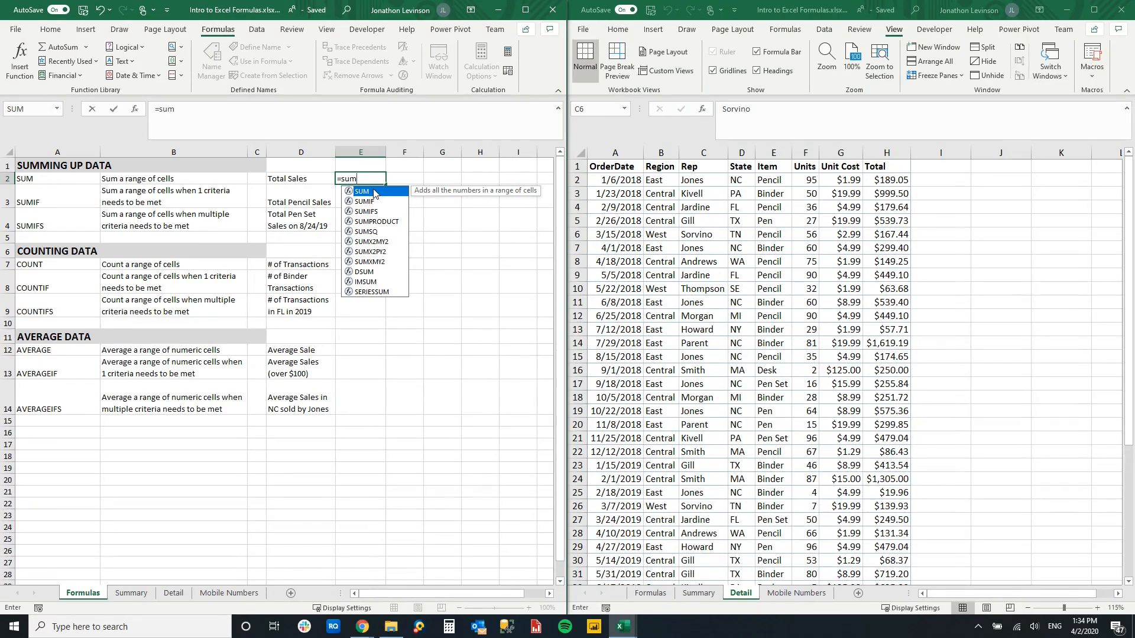
pyautogui.doubleClick(361, 191)
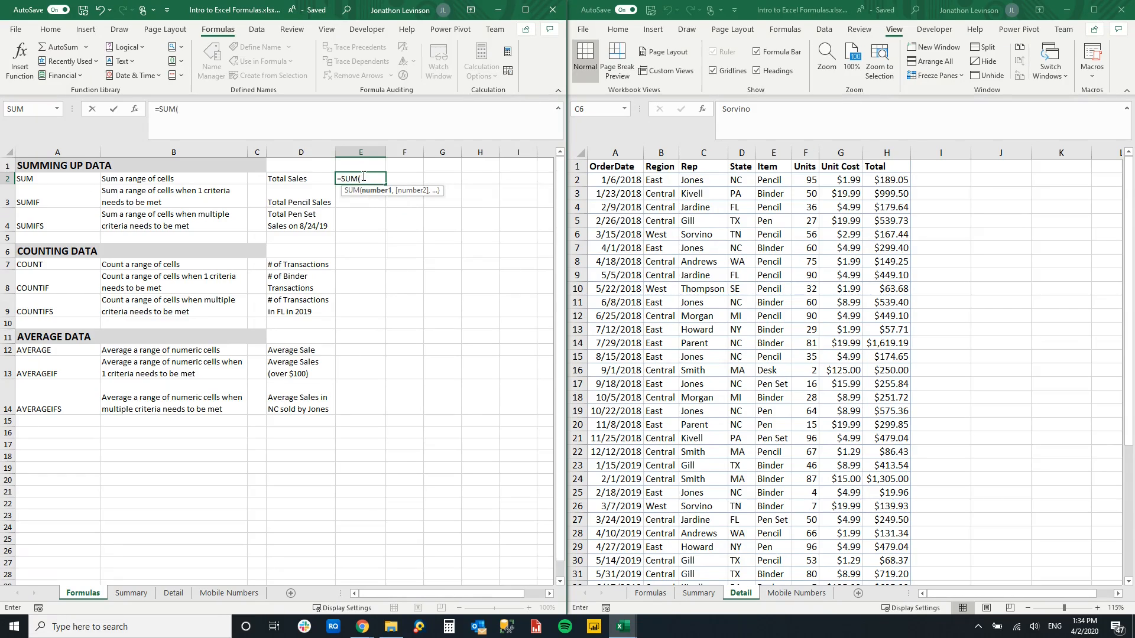
pyautogui.click(891, 180)
pyautogui.moveTo(890, 180); pyautogui.dragTo(893, 558)
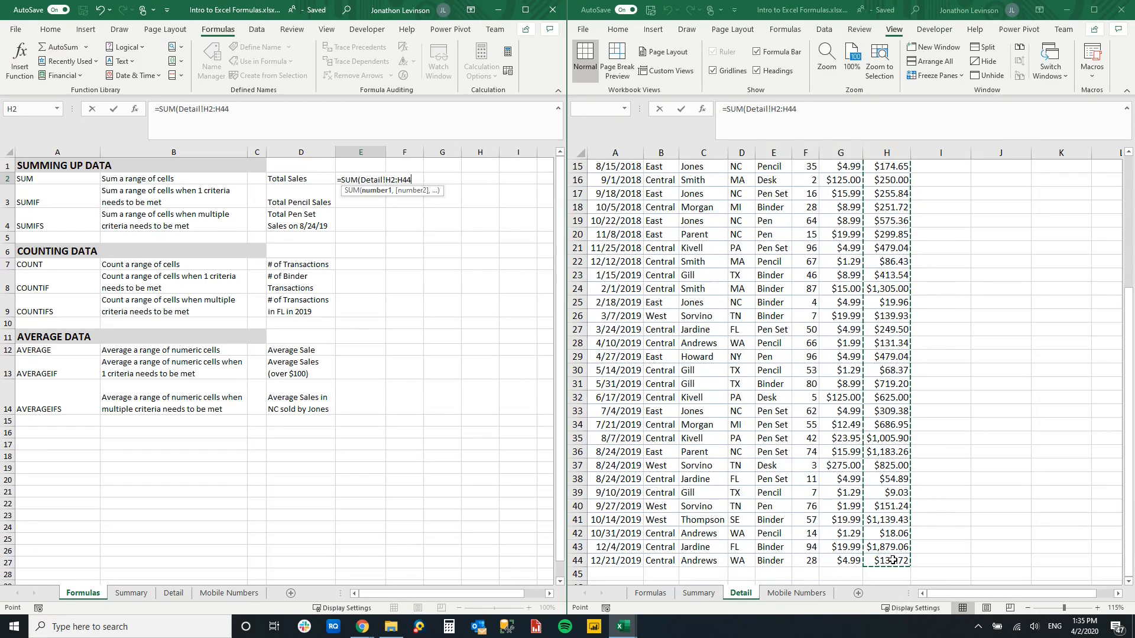
pyautogui.press('Return')
pyautogui.click(374, 178)
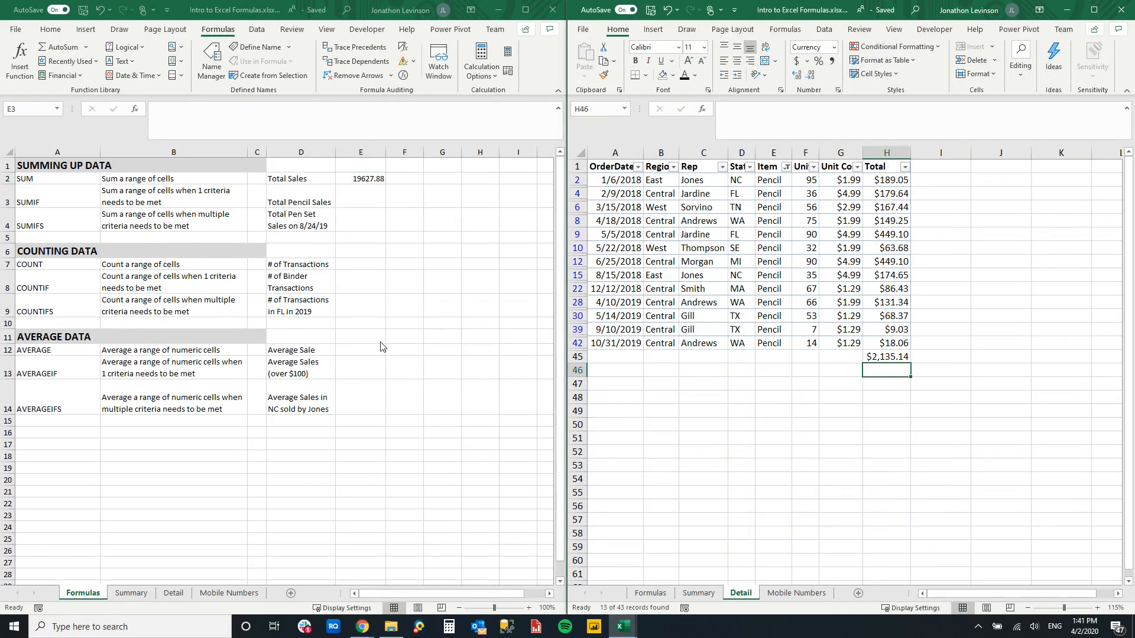
# - Inspect the formula that totals the filtered Pencil rows under the Total column on the Detail sheet
pyautogui.click(71, 202)
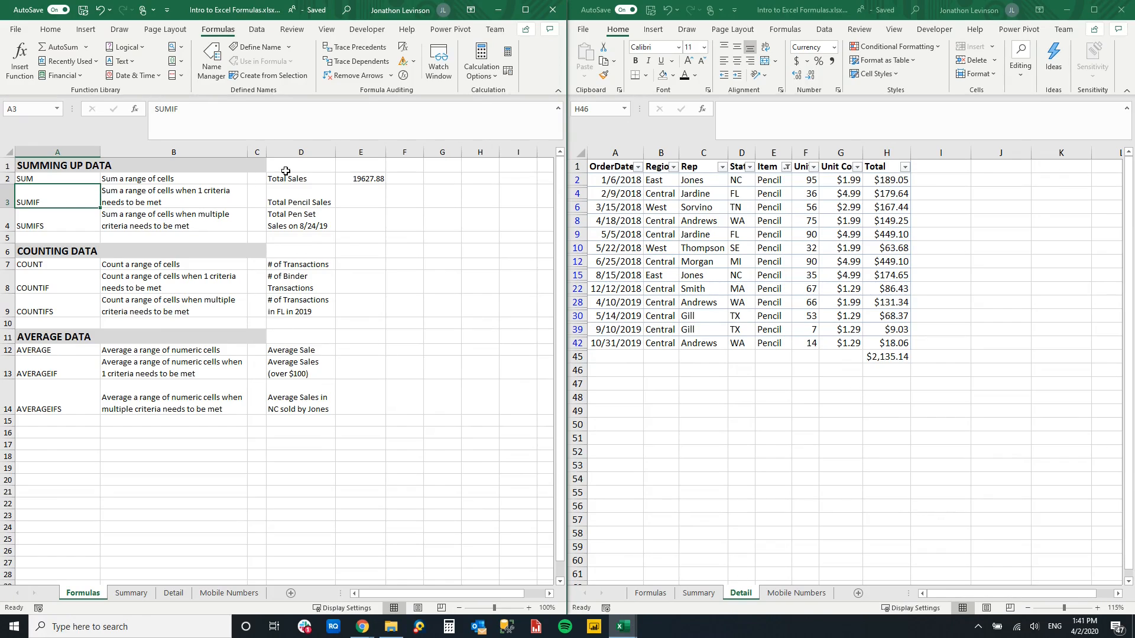
pyautogui.click(297, 201)
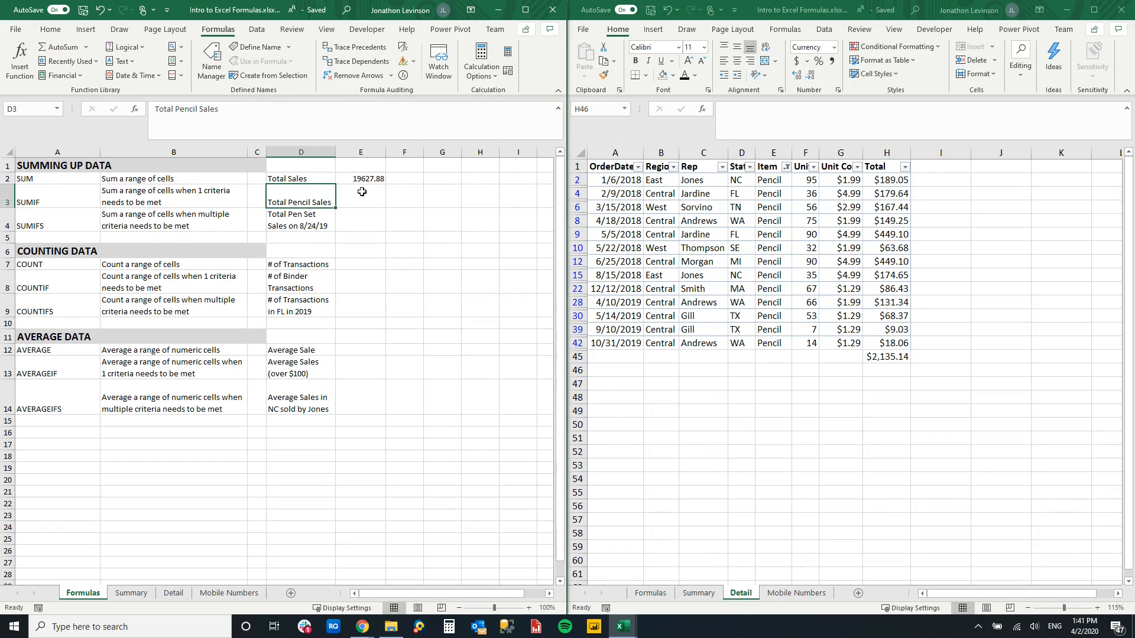
pyautogui.click(794, 196)
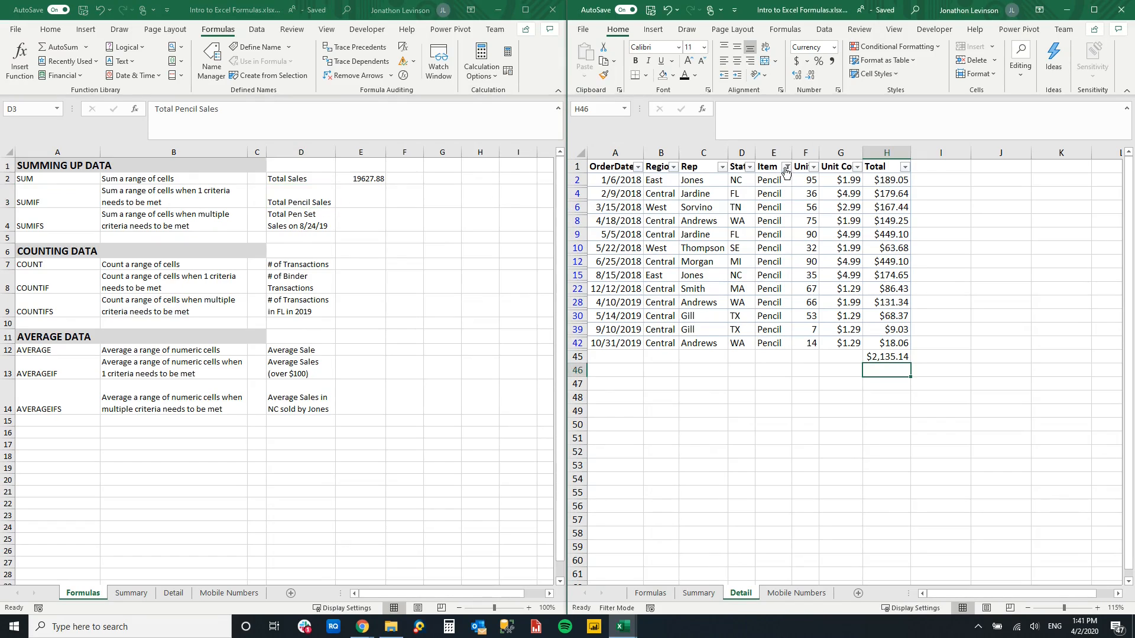
pyautogui.click(873, 356)
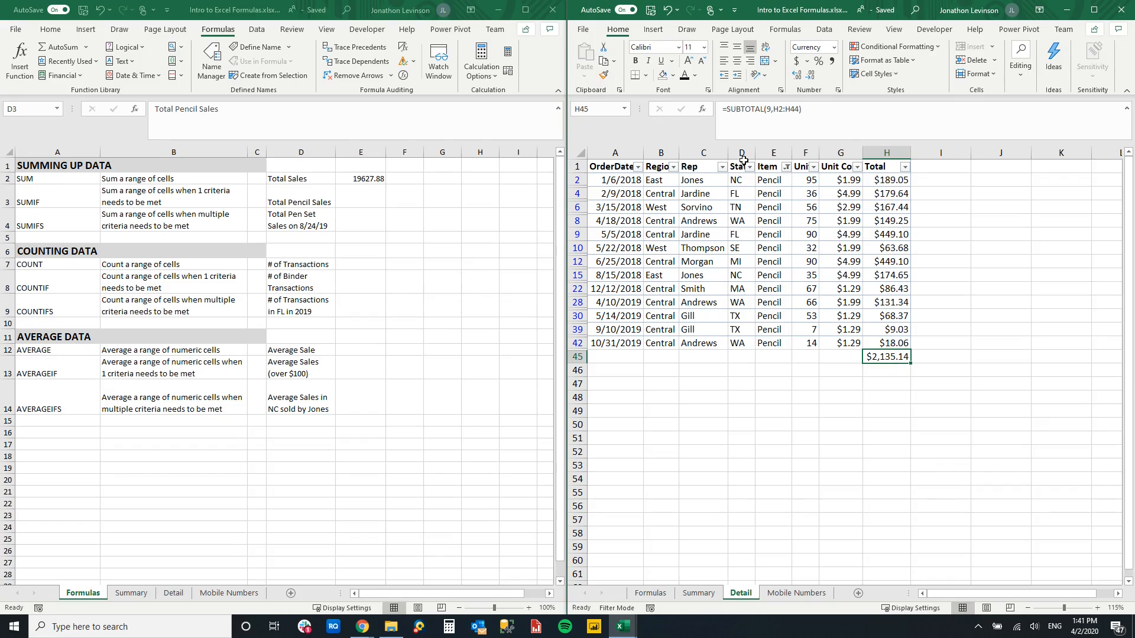
# - Calculate Total Pencil Sales in cell E3 with the formula =SUMIF(Detail!E:E,"Pencil",Detail!H:H)
pyautogui.click(375, 200)
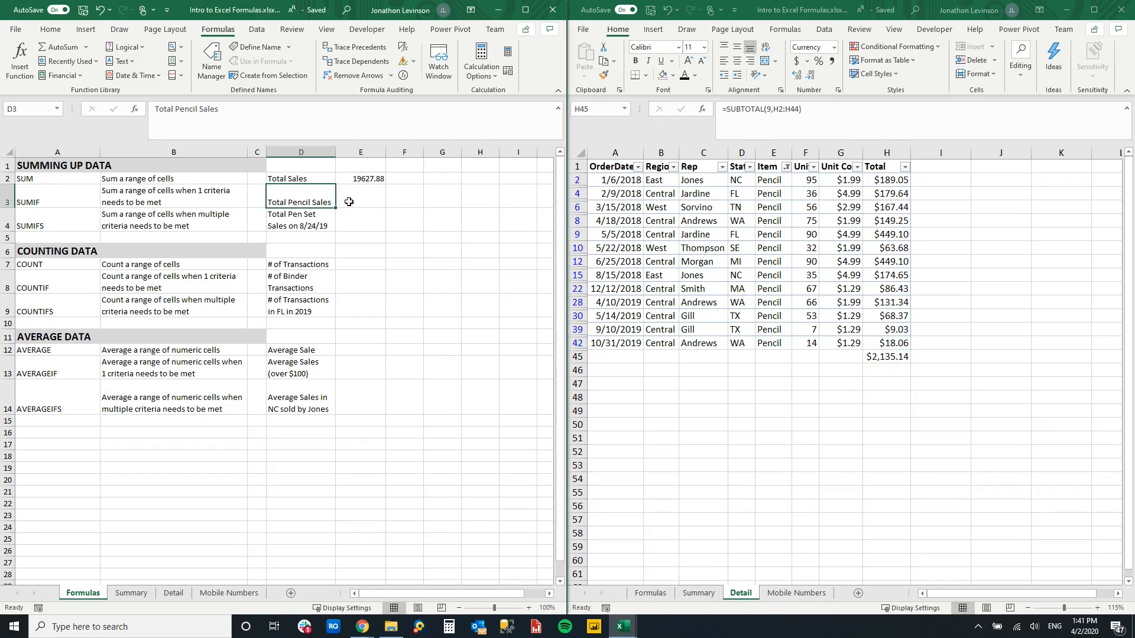
pyautogui.click(375, 200)
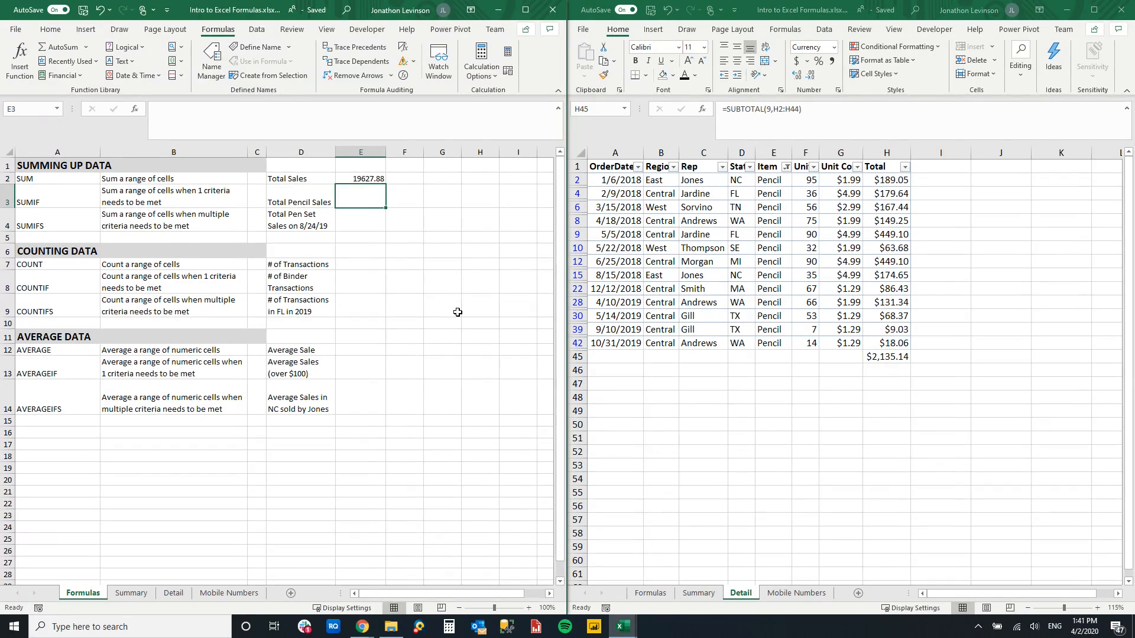
pyautogui.write('=sumif')
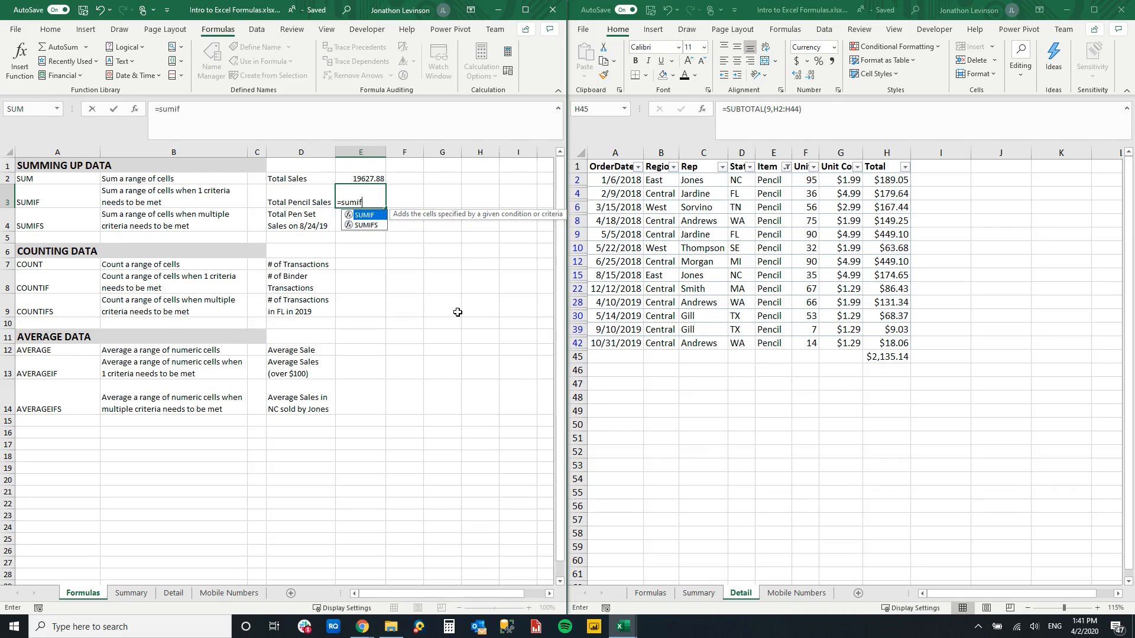
pyautogui.press('Tab')
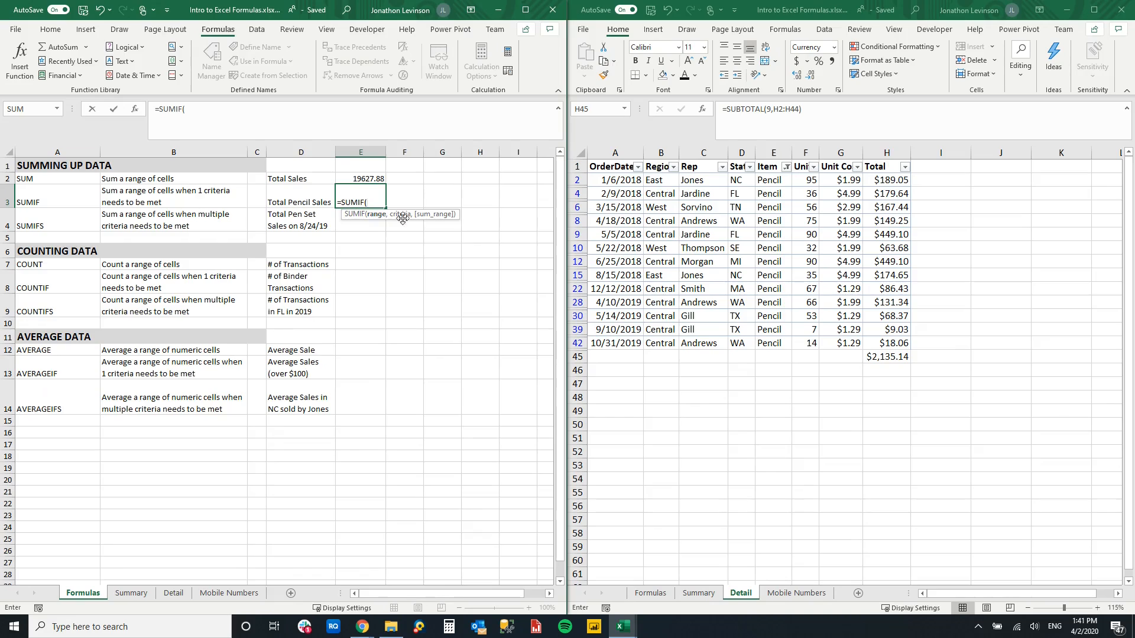
pyautogui.click(769, 152)
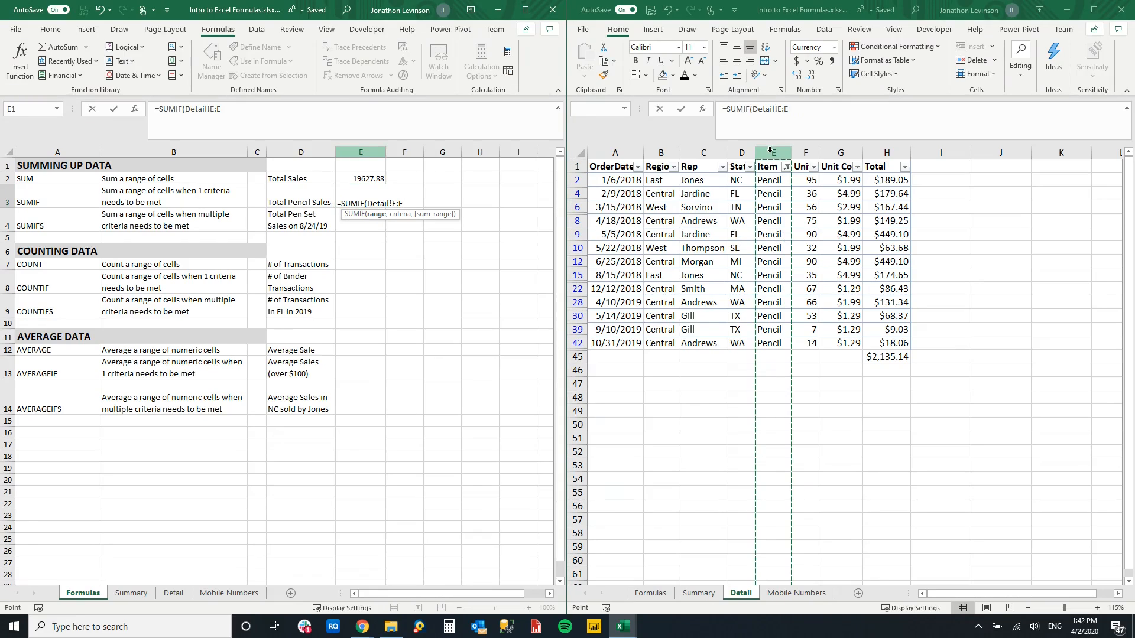
pyautogui.write(',')
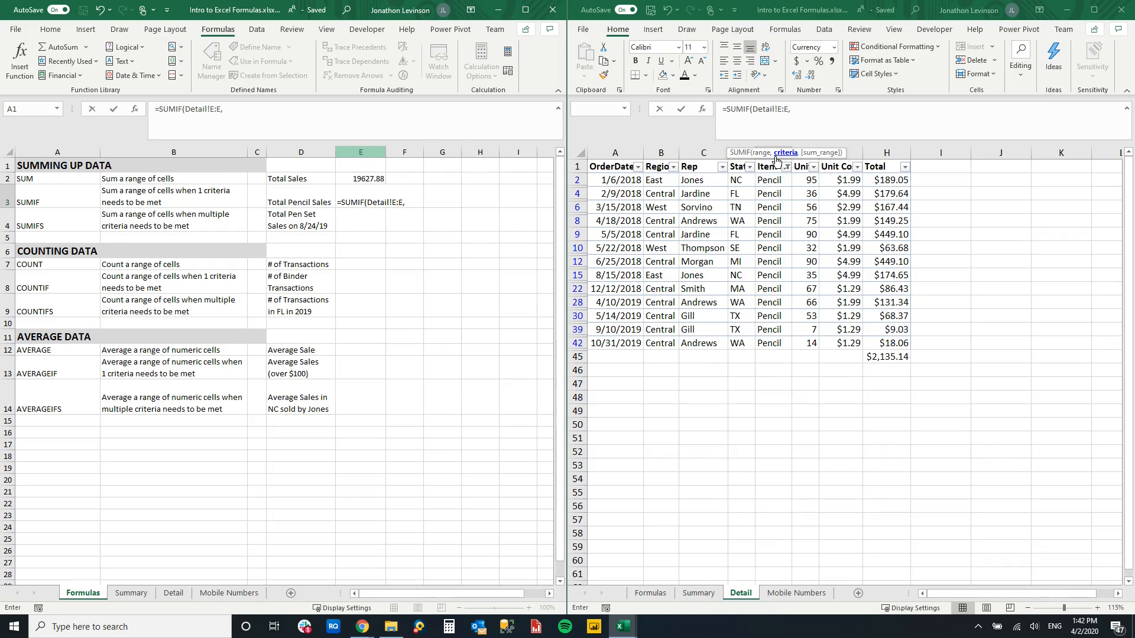
pyautogui.write('"Pencil",')
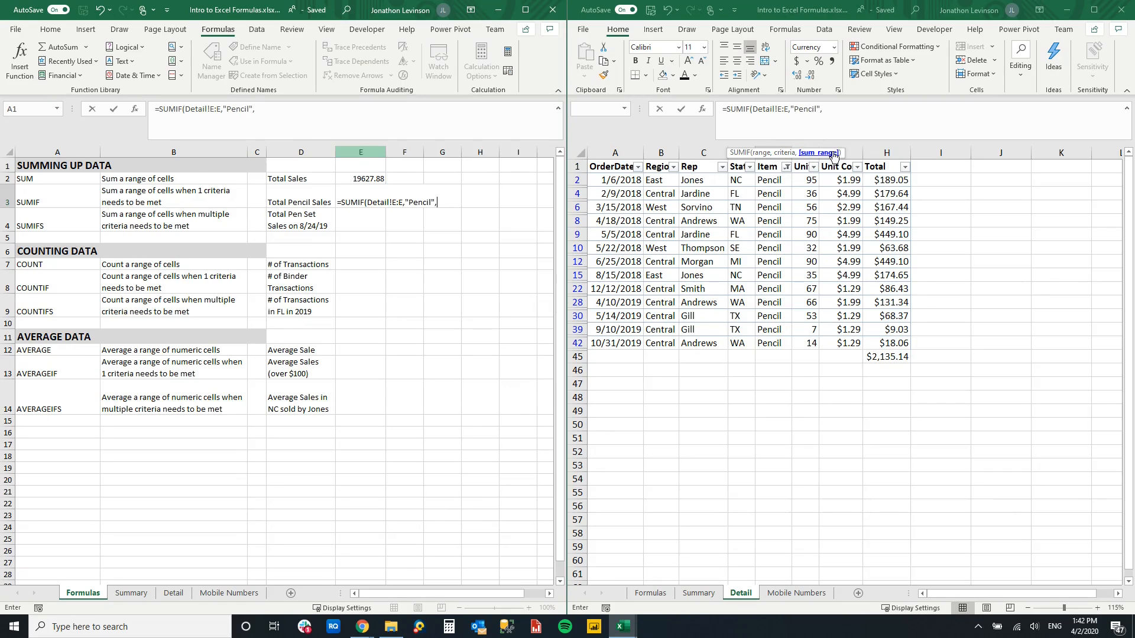
pyautogui.click(887, 153)
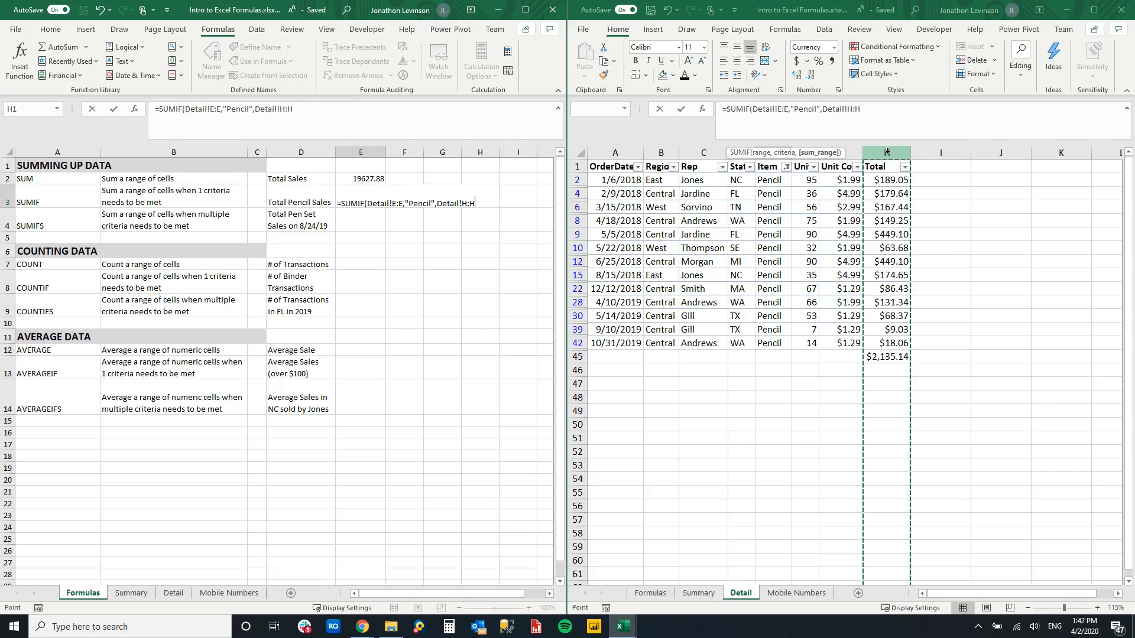
pyautogui.press('Return')
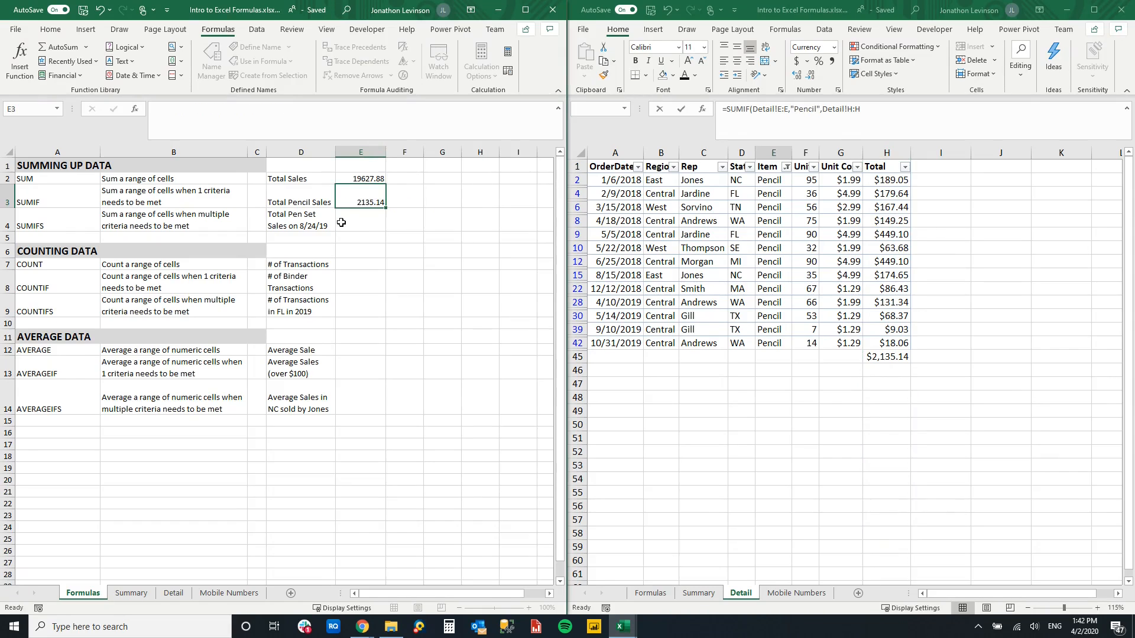
pyautogui.click(360, 203)
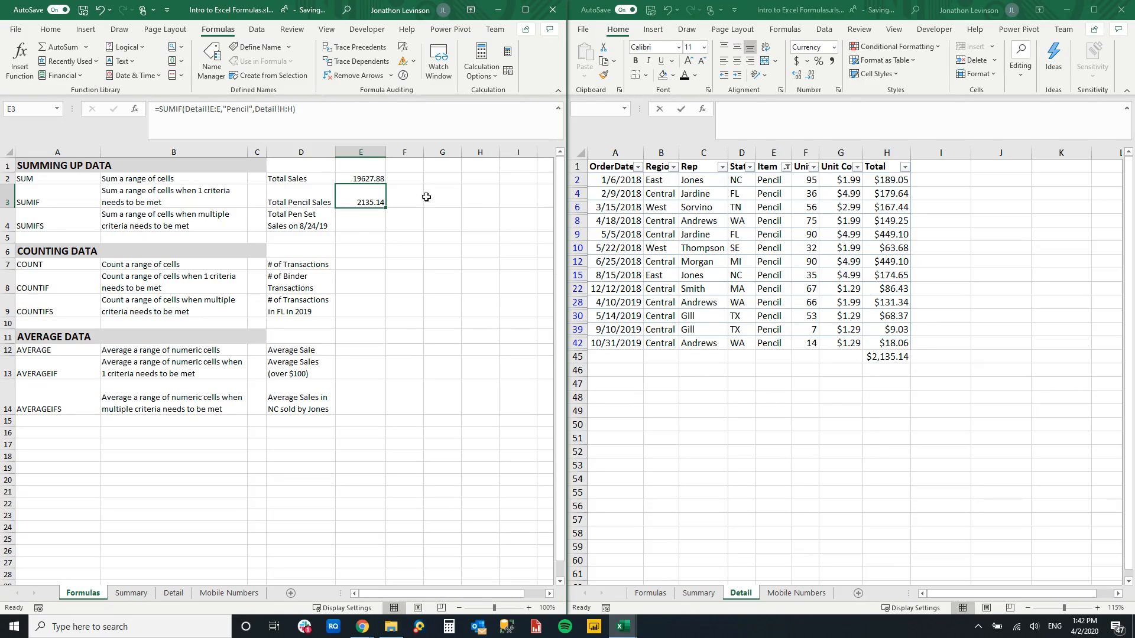
# - Start a SUMIFS formula in cell E4 for Total Pen Set Sales on 8/24/19, with Detail!H:H as the sum range
pyautogui.click(372, 225)
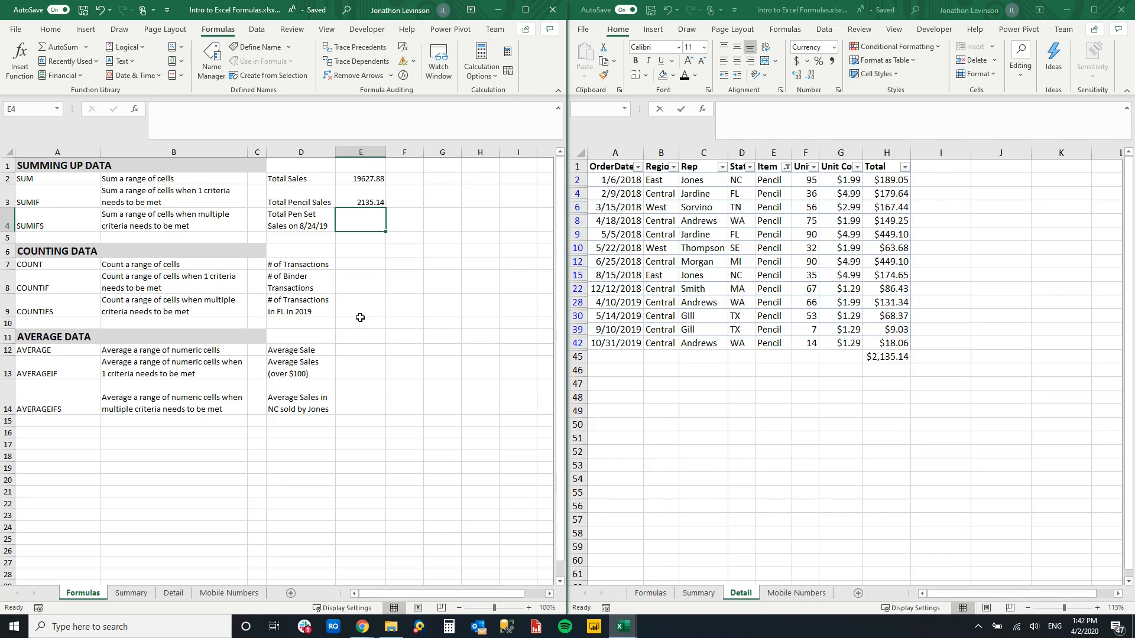
pyautogui.write('=sumifs')
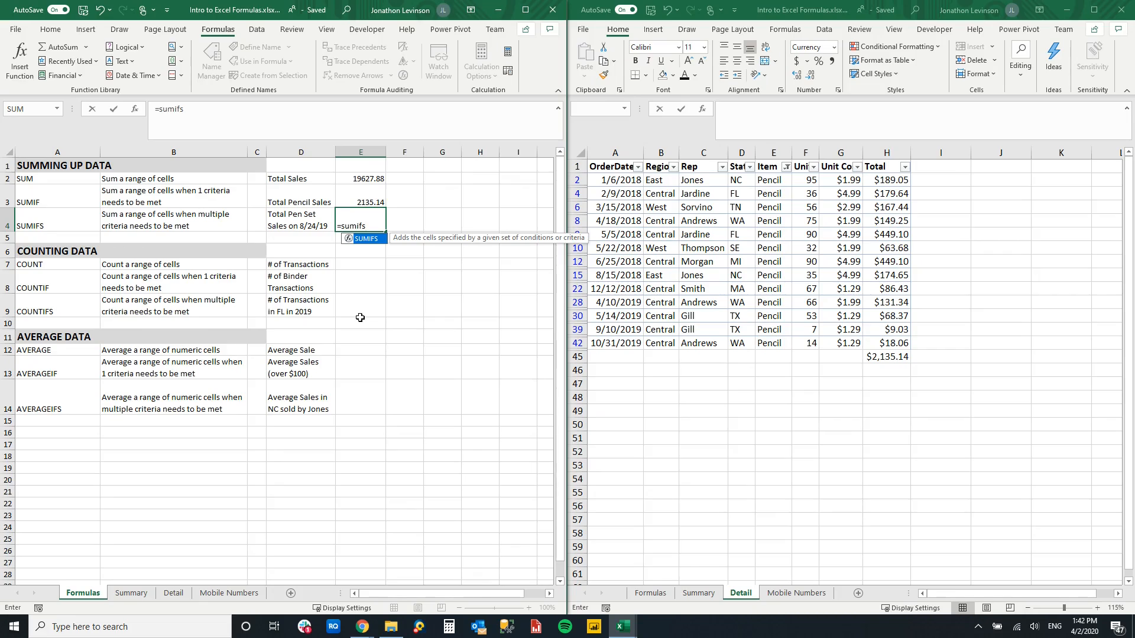
pyautogui.press('Tab')
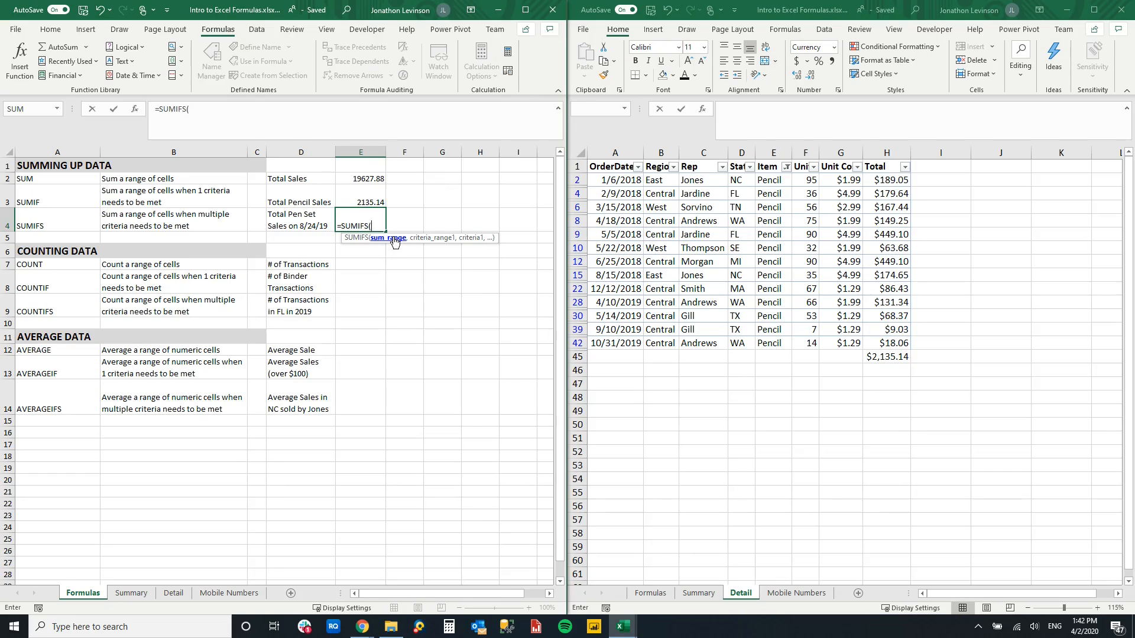
pyautogui.click(887, 152)
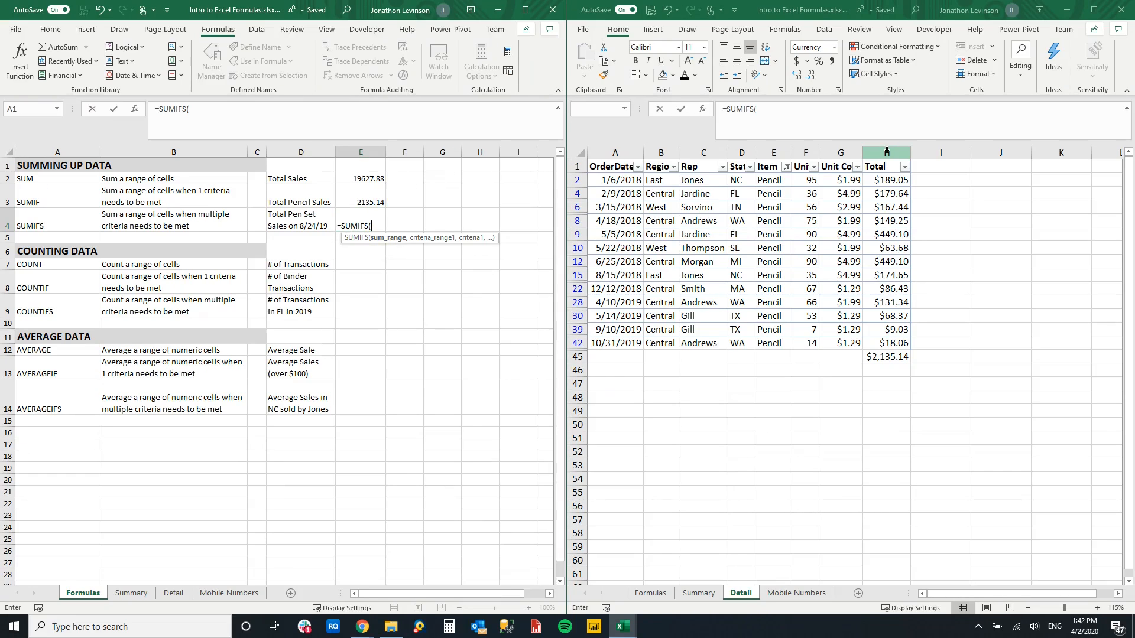
pyautogui.click(887, 151)
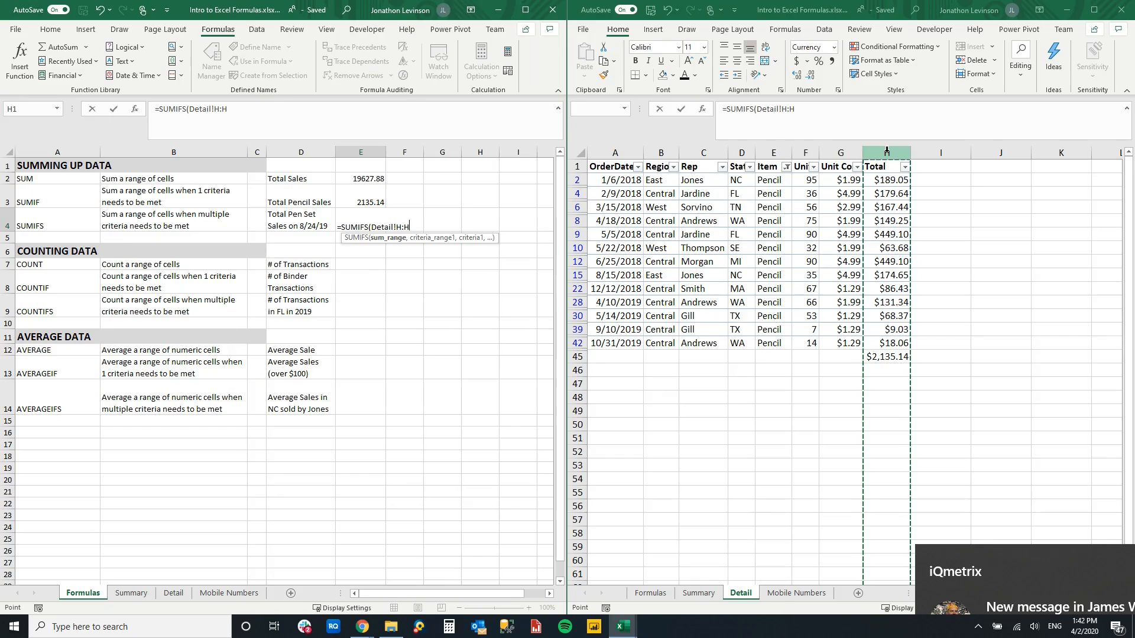
pyautogui.write(',')
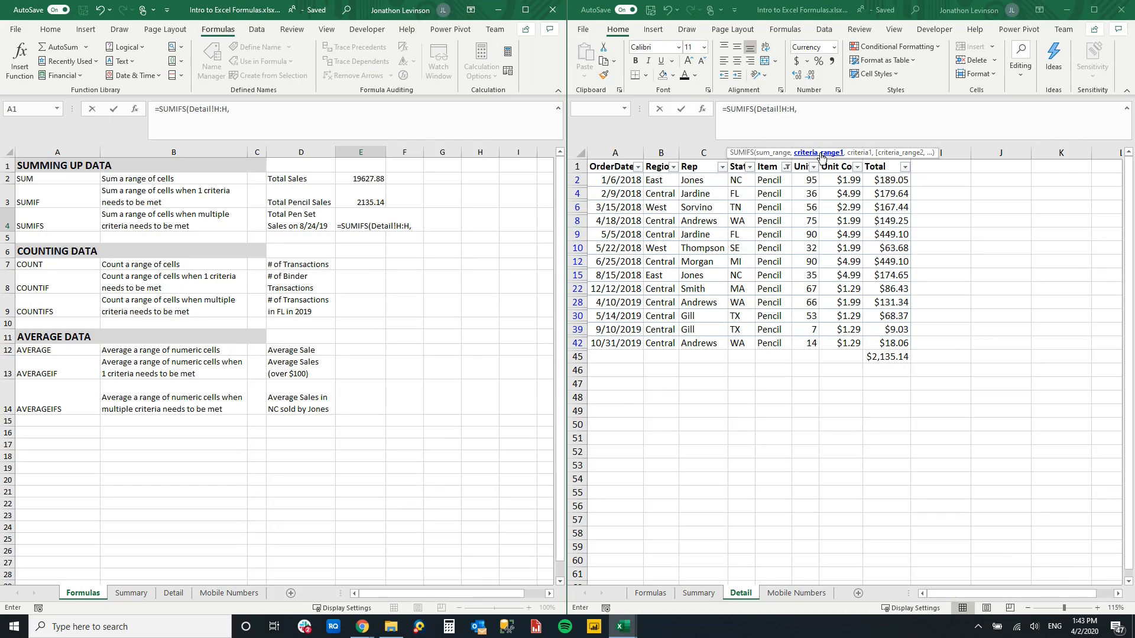
# - Add the first SUMIFS condition, matching the Item column Detail!E:E to "Pen Set"
pyautogui.moveTo(790, 158); pyautogui.dragTo(792, 132)
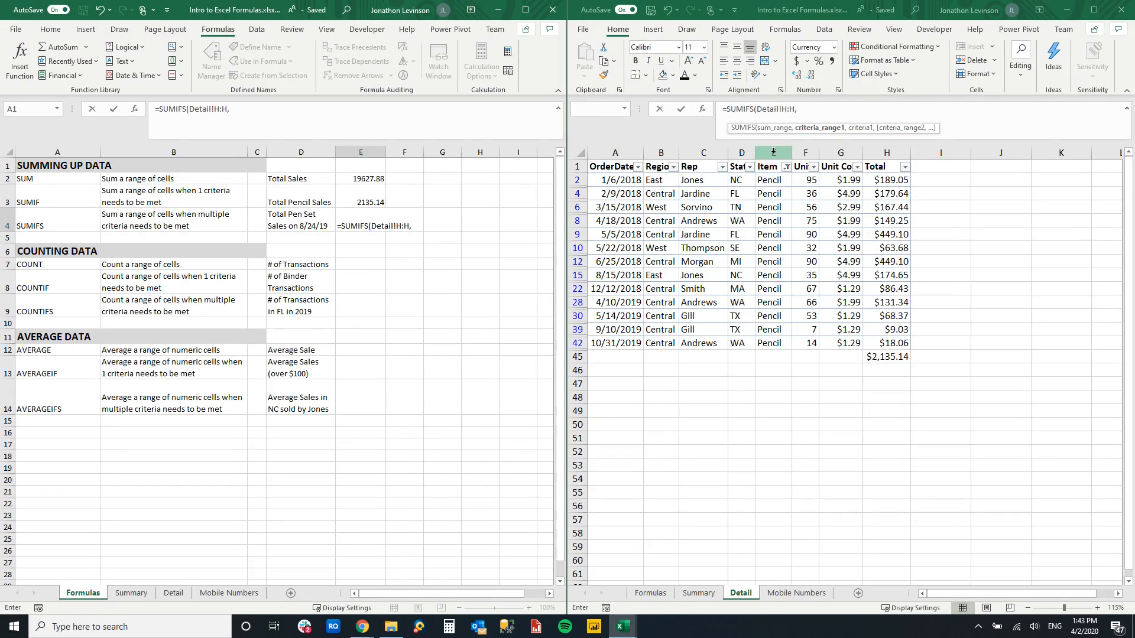
pyautogui.click(773, 152)
pyautogui.write(',')
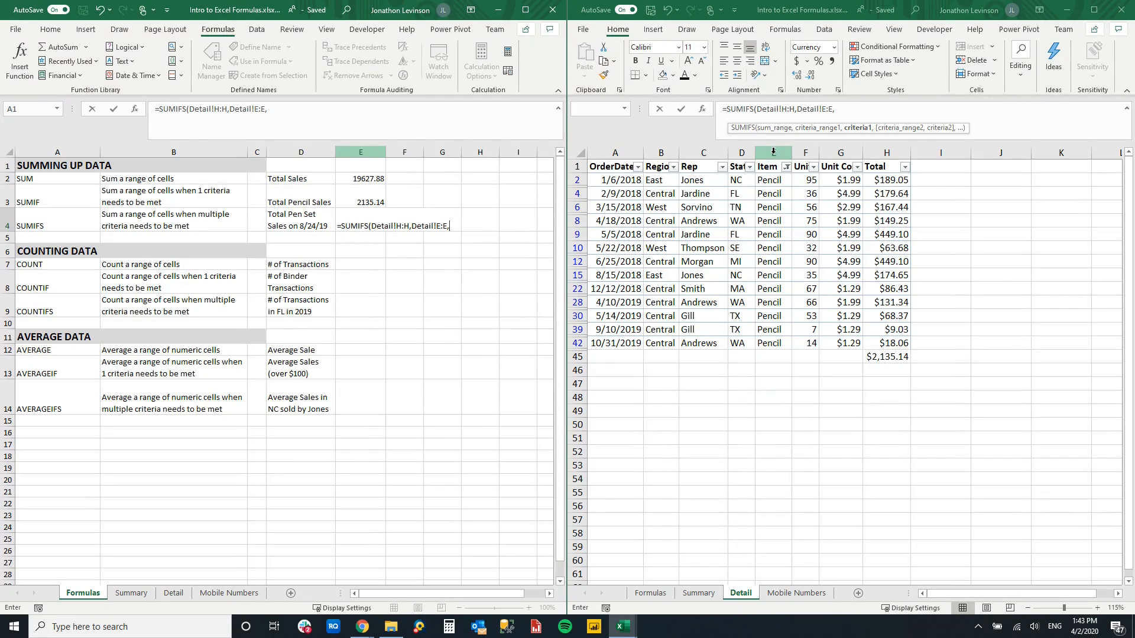
pyautogui.write('"Pen Set",')
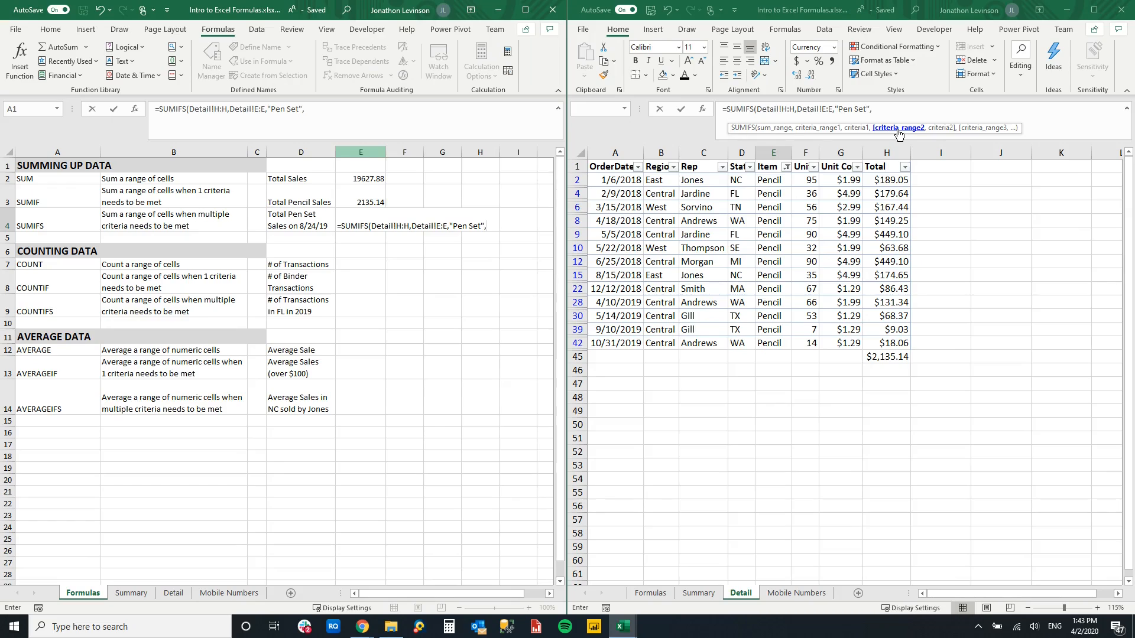
# - Add the order date condition Detail!A:A equal to "8/24/2019" and complete the SUMIFS formula in E4
pyautogui.click(614, 150)
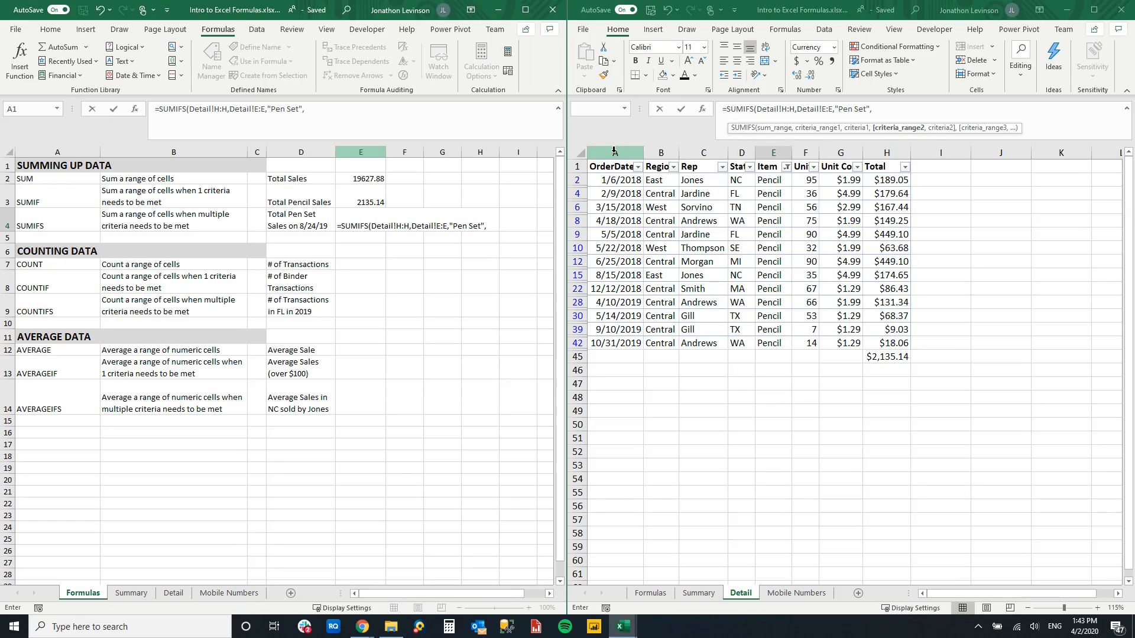
pyautogui.click(614, 150)
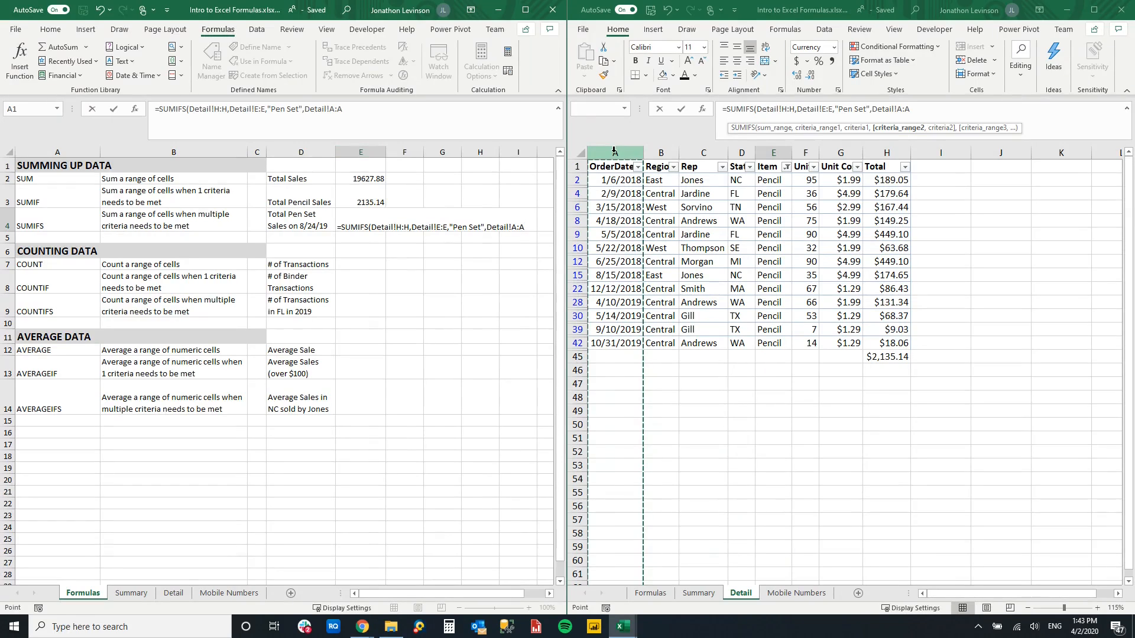
pyautogui.write(',')
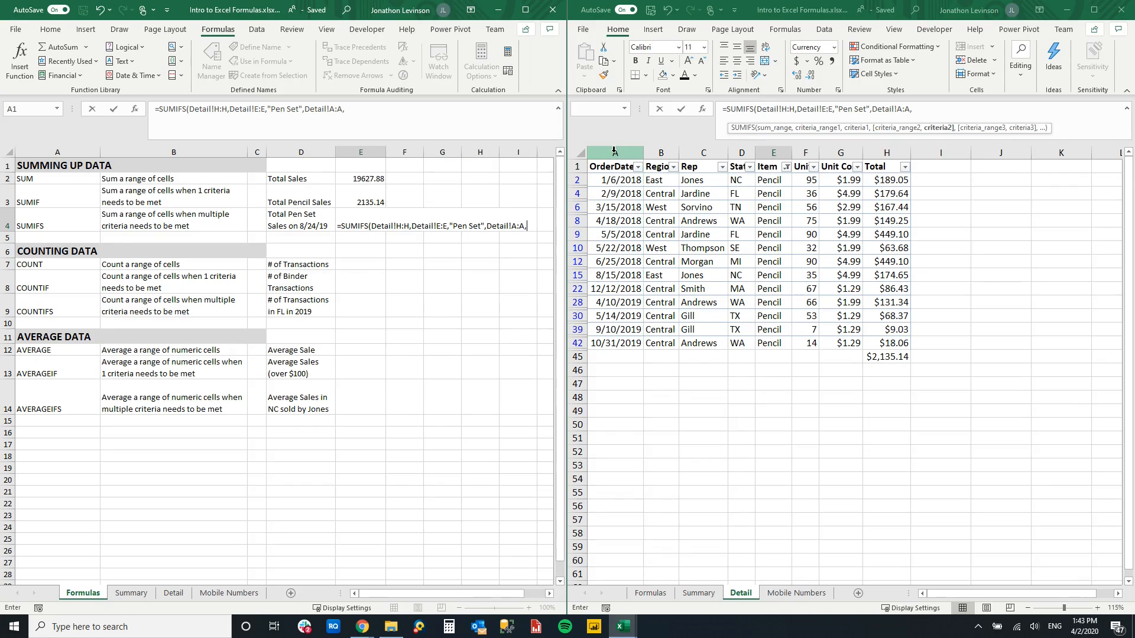
pyautogui.write('"8/24/2019')
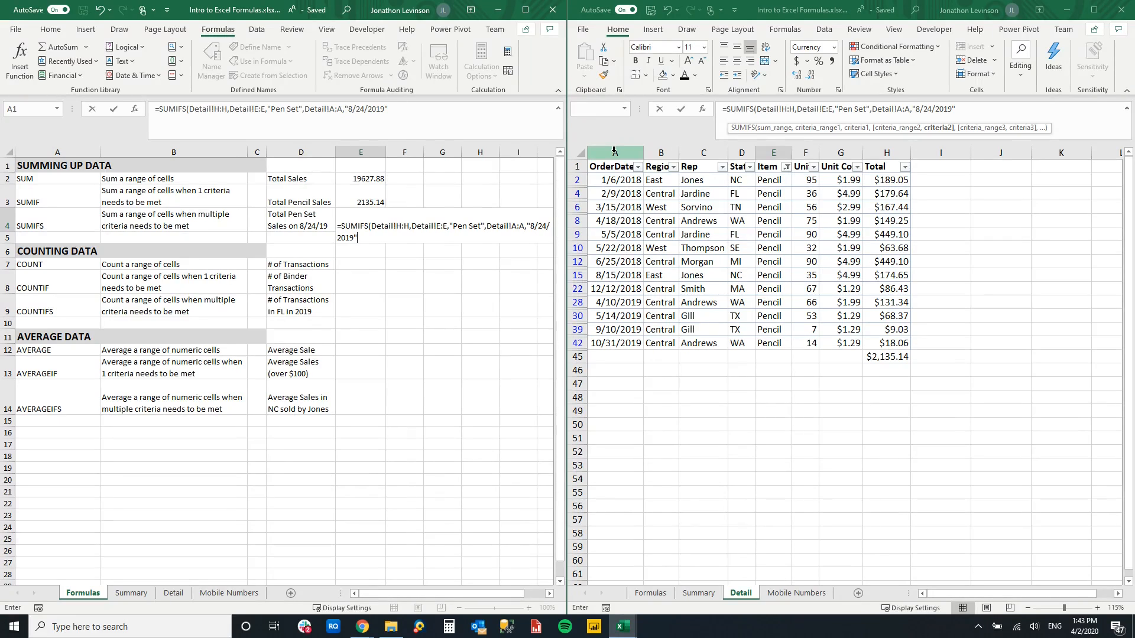
pyautogui.write('")')
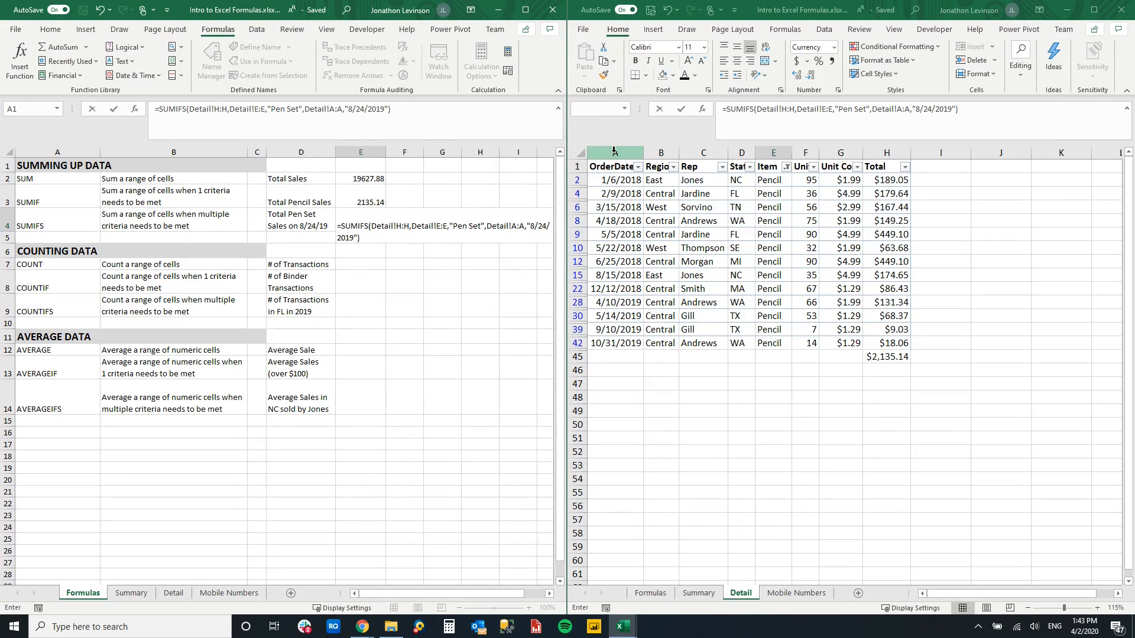
pyautogui.press('Return')
pyautogui.scroll(-1, 402, 254)
pyautogui.scroll(1, 406, 257)
pyautogui.press('Up')
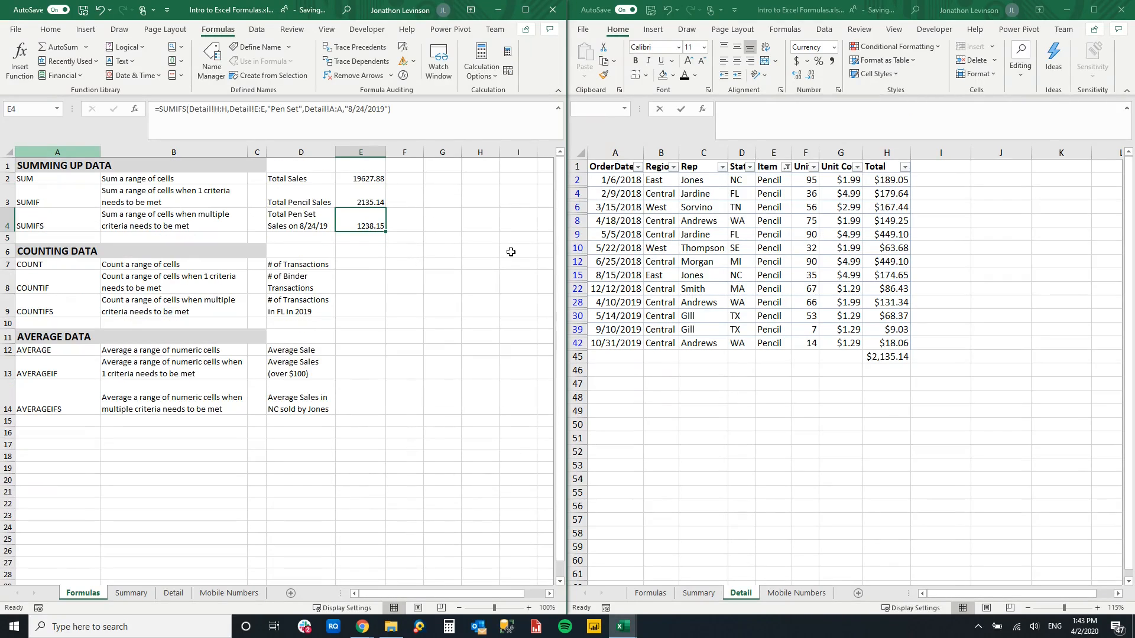
# - Filter the Item column on the Detail sheet to show only Pen Set rows
pyautogui.click(656, 178)
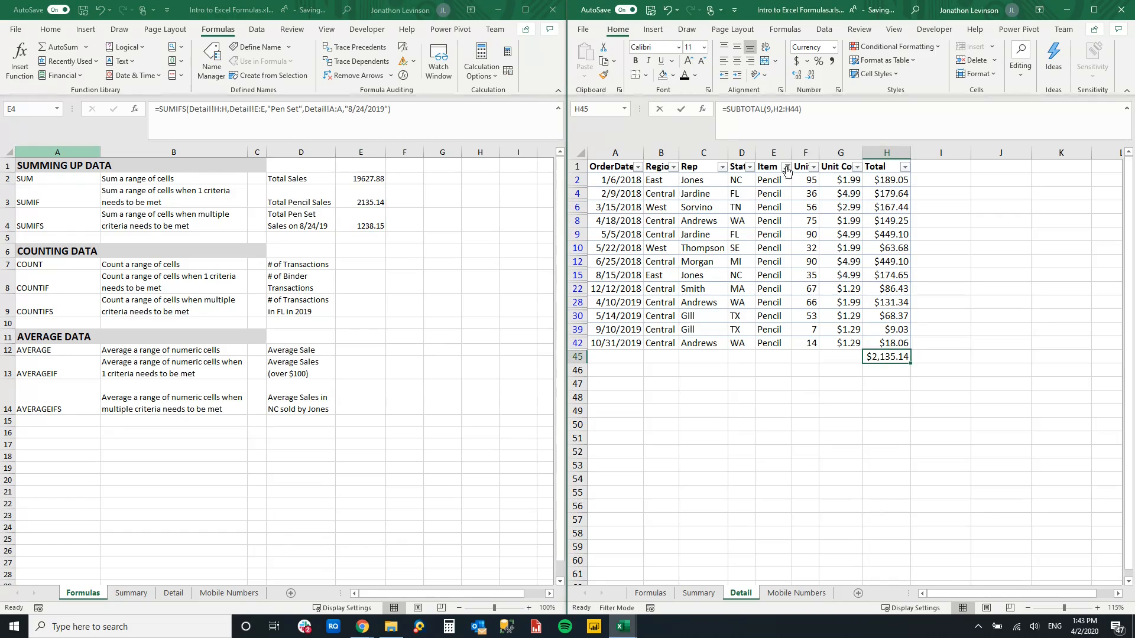
pyautogui.click(786, 168)
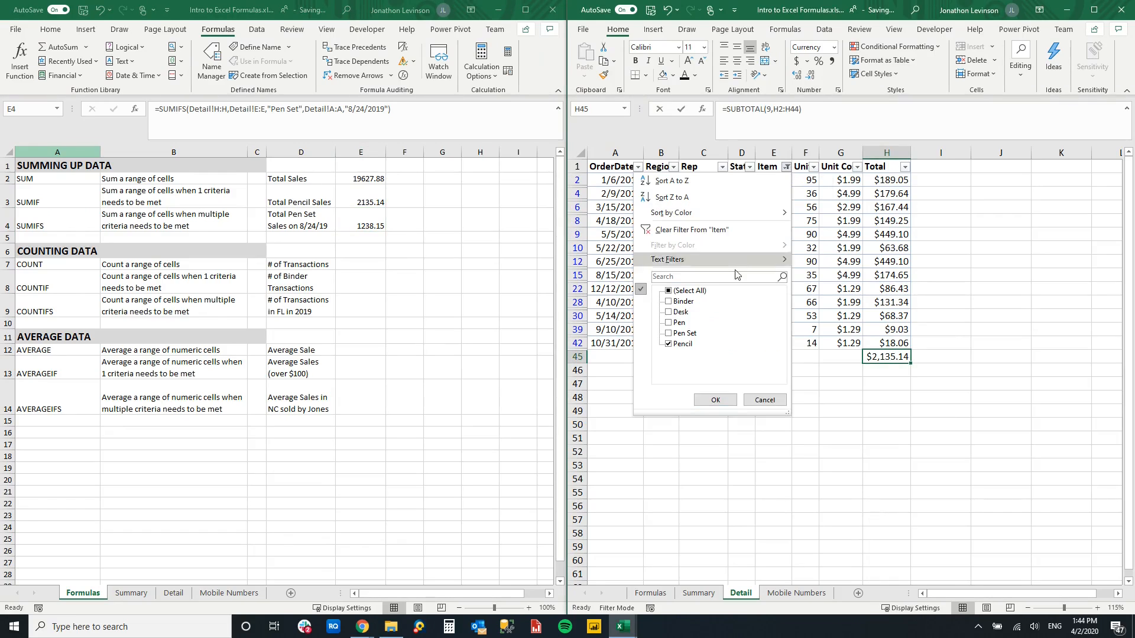
pyautogui.click(668, 292)
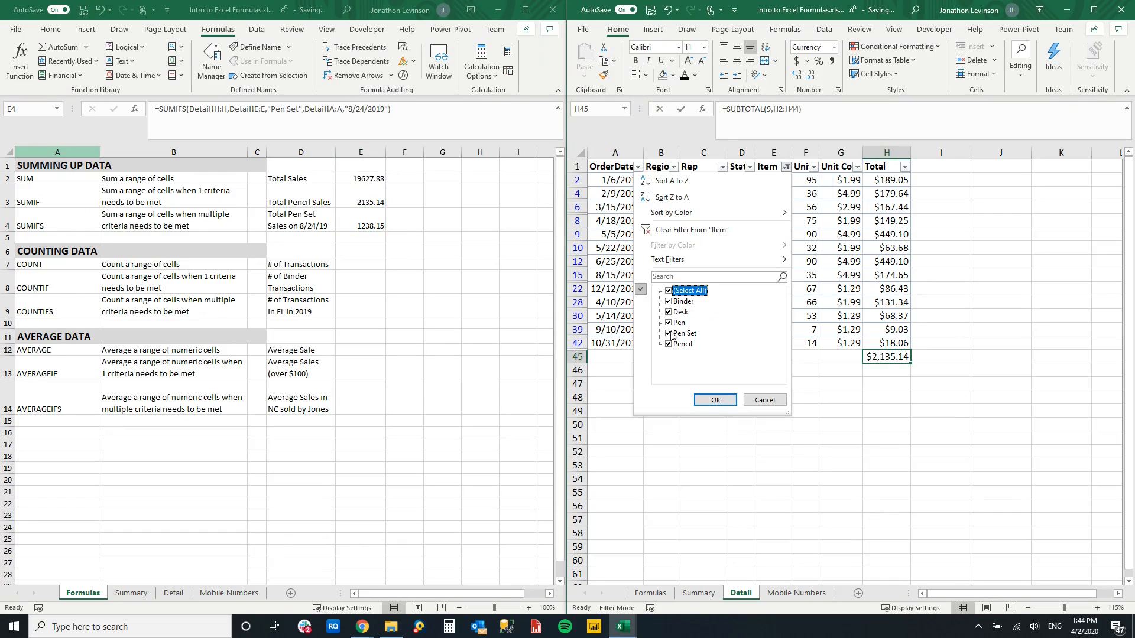
pyautogui.click(668, 291)
pyautogui.click(669, 333)
pyautogui.click(714, 400)
# - Check the combined Total of the two 8/24/2019 Pen Set rows against the SUMIFS result in E4
pyautogui.moveTo(628, 261); pyautogui.dragTo(628, 273)
pyautogui.moveTo(875, 261); pyautogui.dragTo(876, 275)
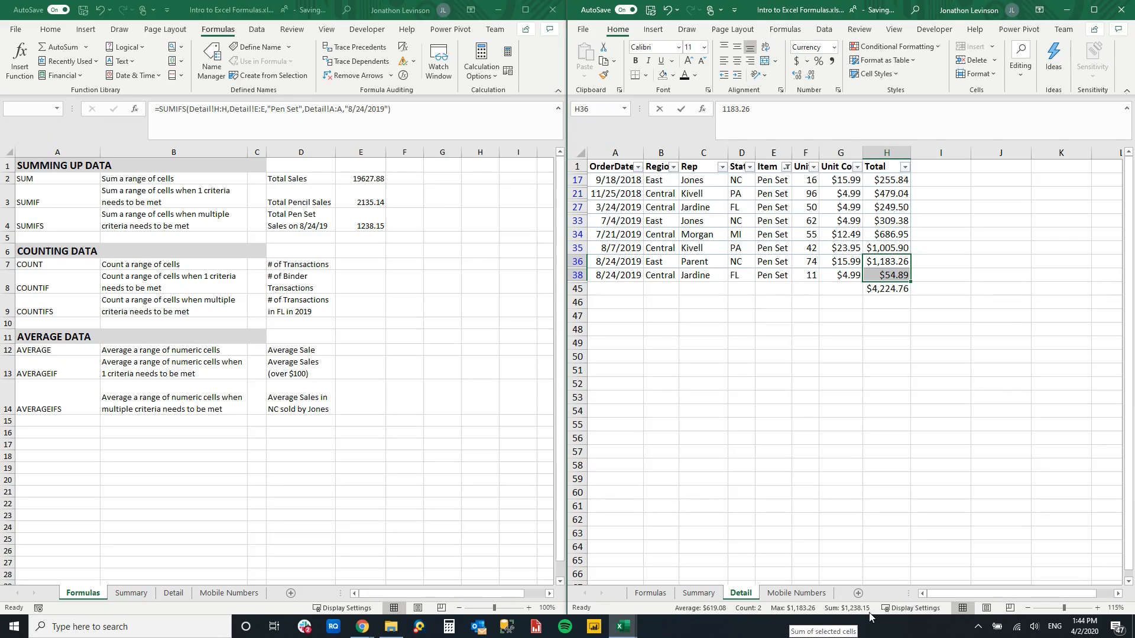
pyautogui.click(362, 214)
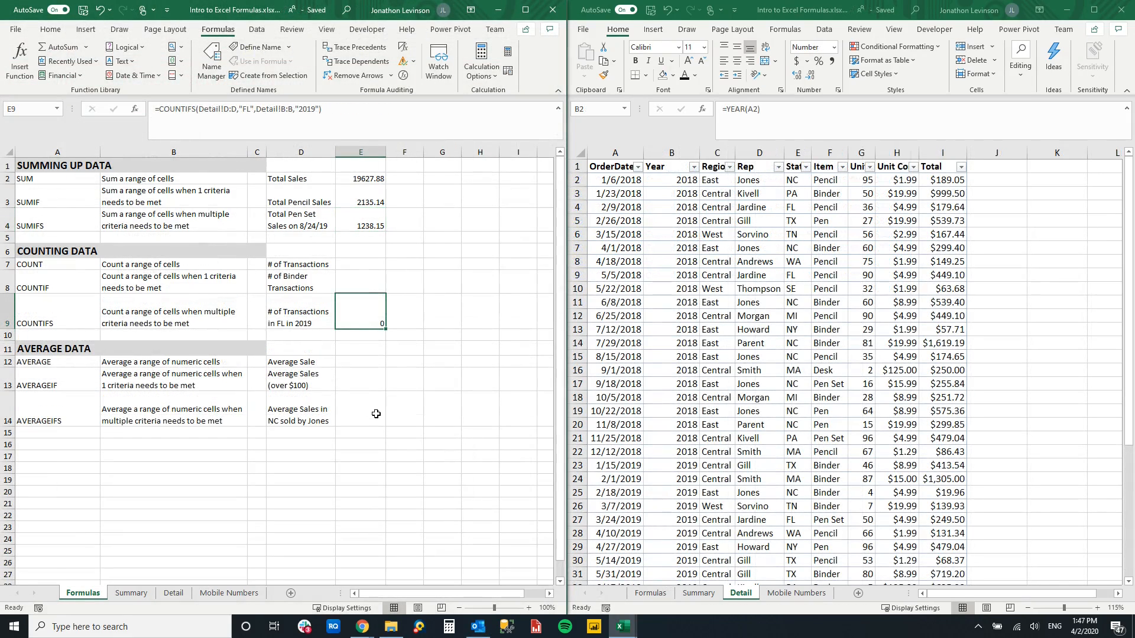
# - Undo the COUNTIFS formula entry in cell E9 of the Formulas sheet, leaving that cell selected
pyautogui.hotkey('ctrl', 'z')
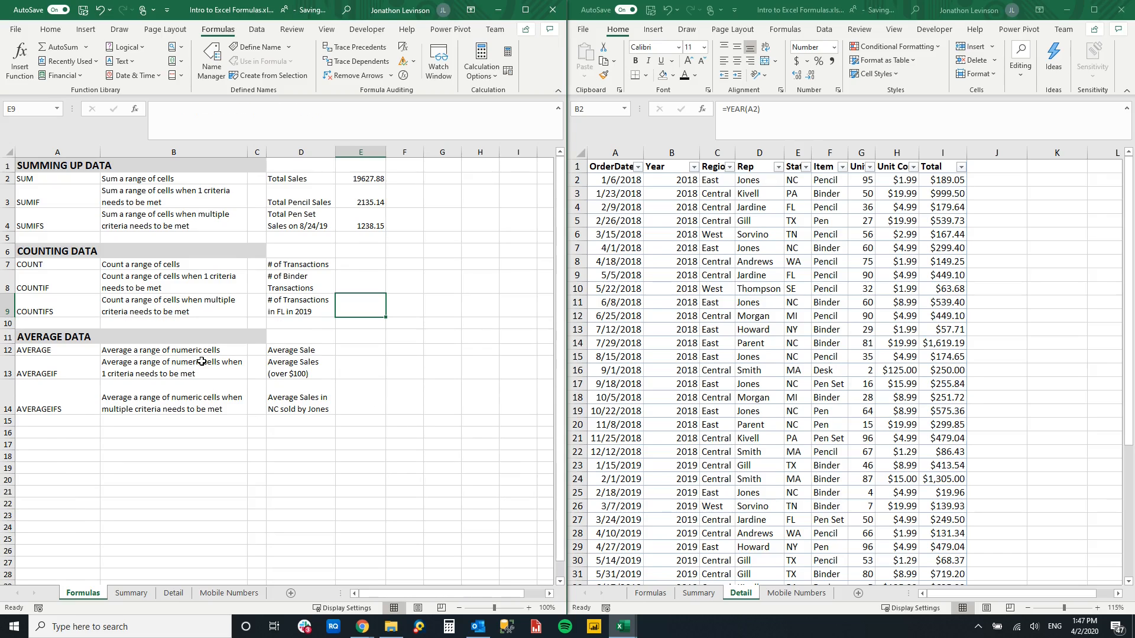
pyautogui.click(50, 311)
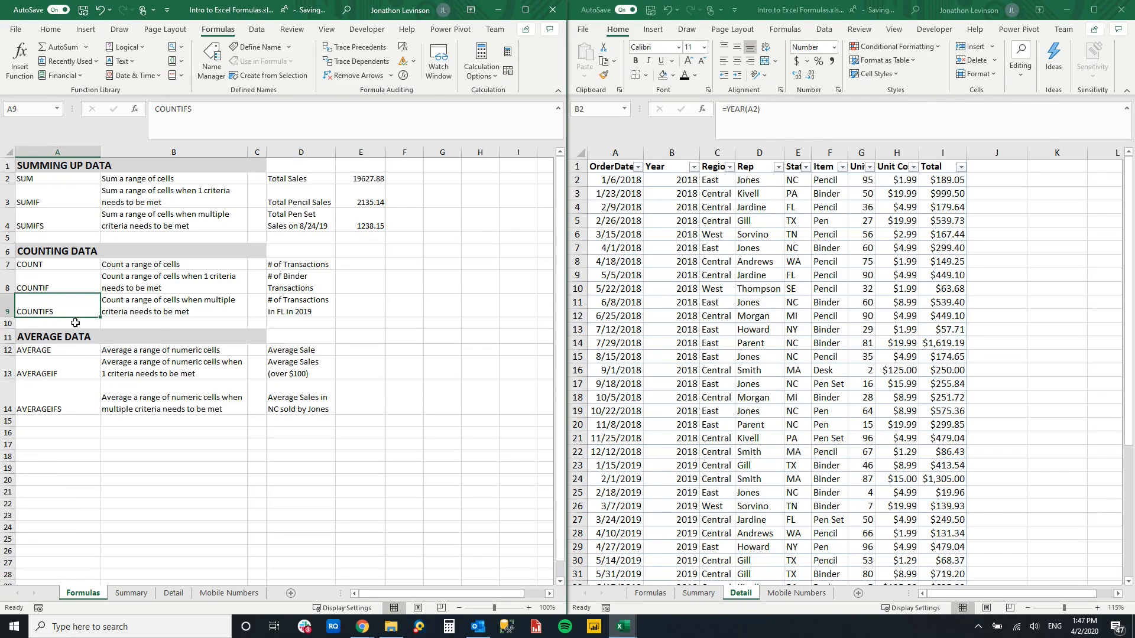
pyautogui.click(353, 310)
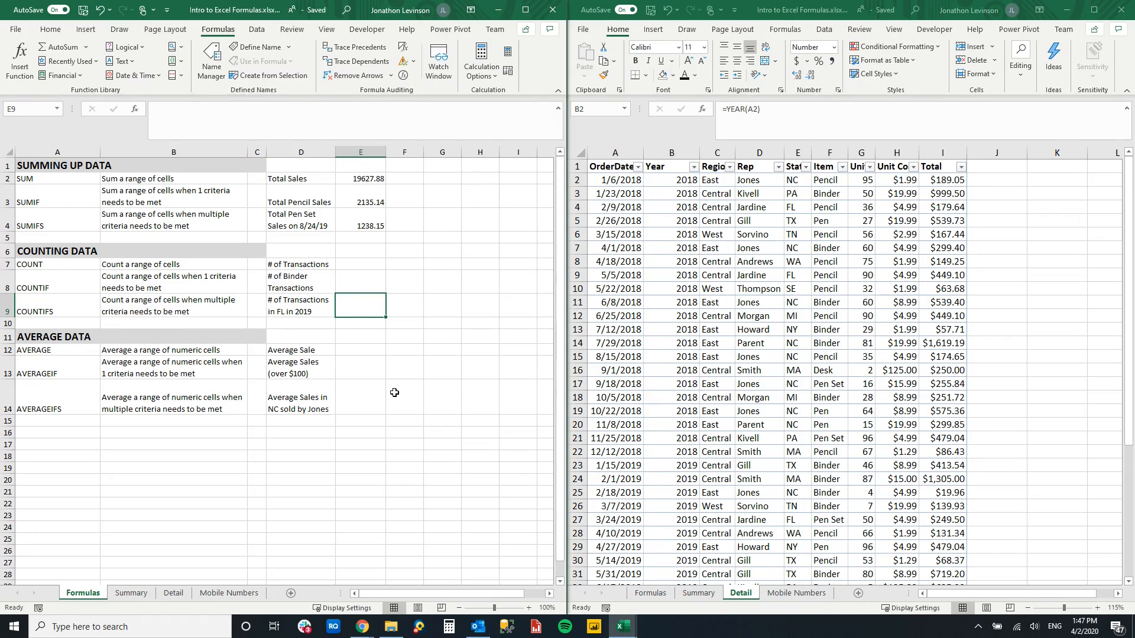
# - Inspect the Year column on the Detail sheet and the formula in its first data cell, B2
pyautogui.click(665, 165)
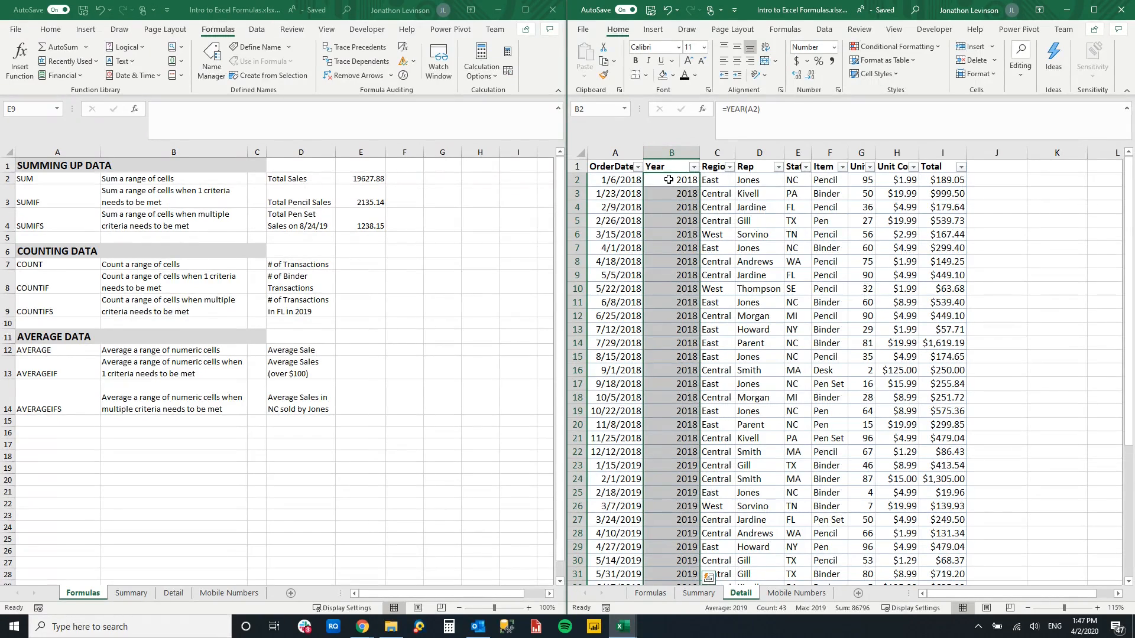
pyautogui.click(669, 180)
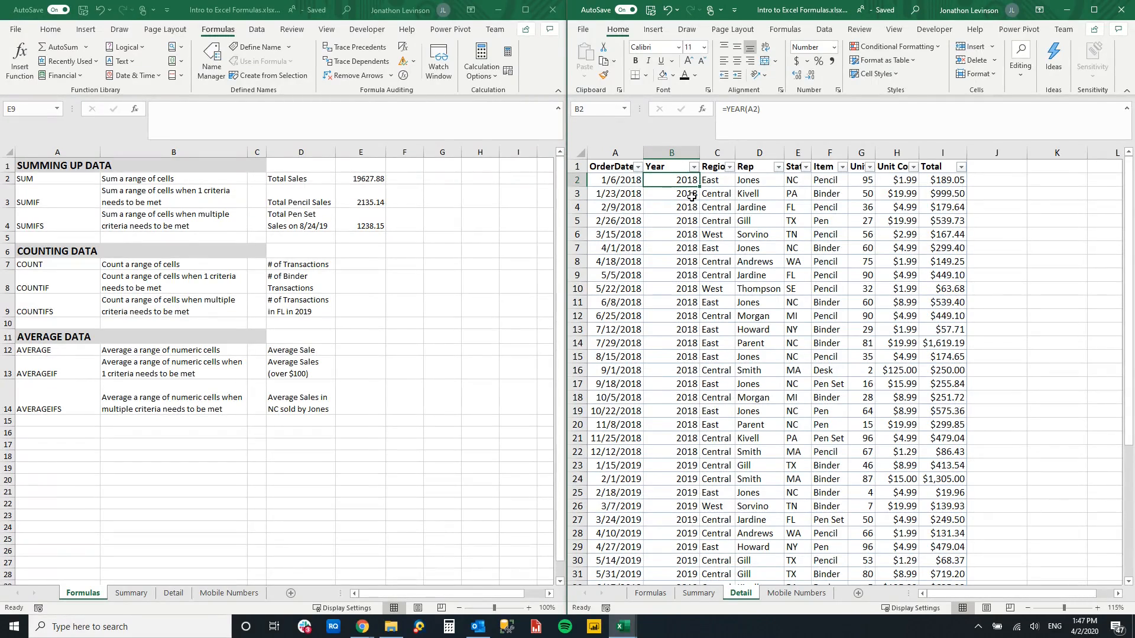
# - Start a COUNTIFS formula in E9 of the Formulas sheet with the Detail sheet's State column E and criterion "FL"
pyautogui.click(361, 298)
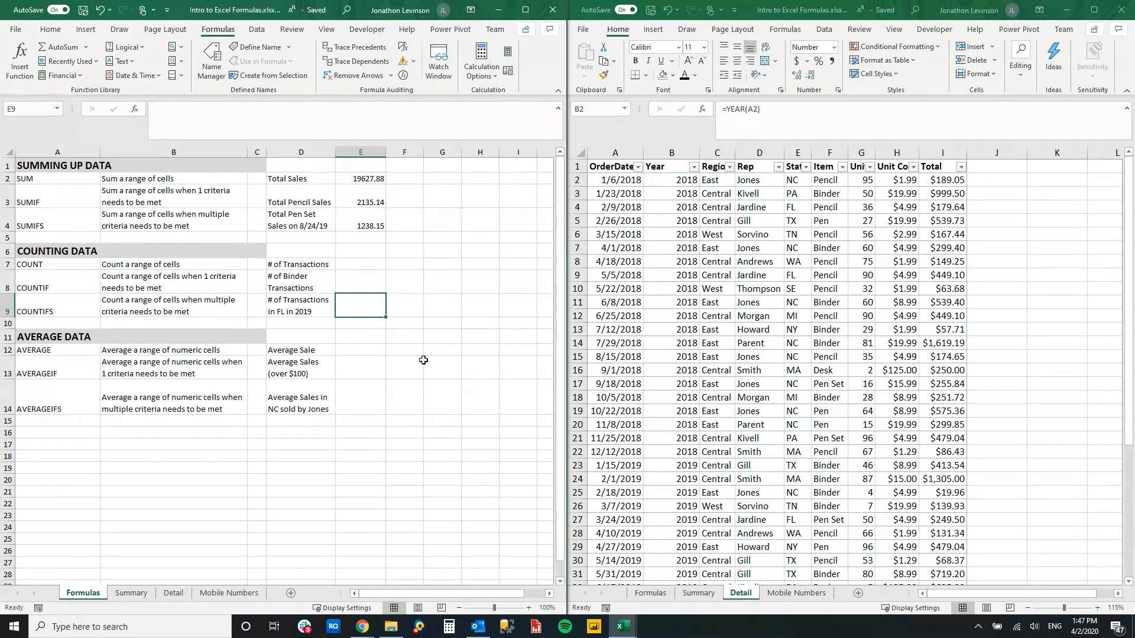
pyautogui.write('=')
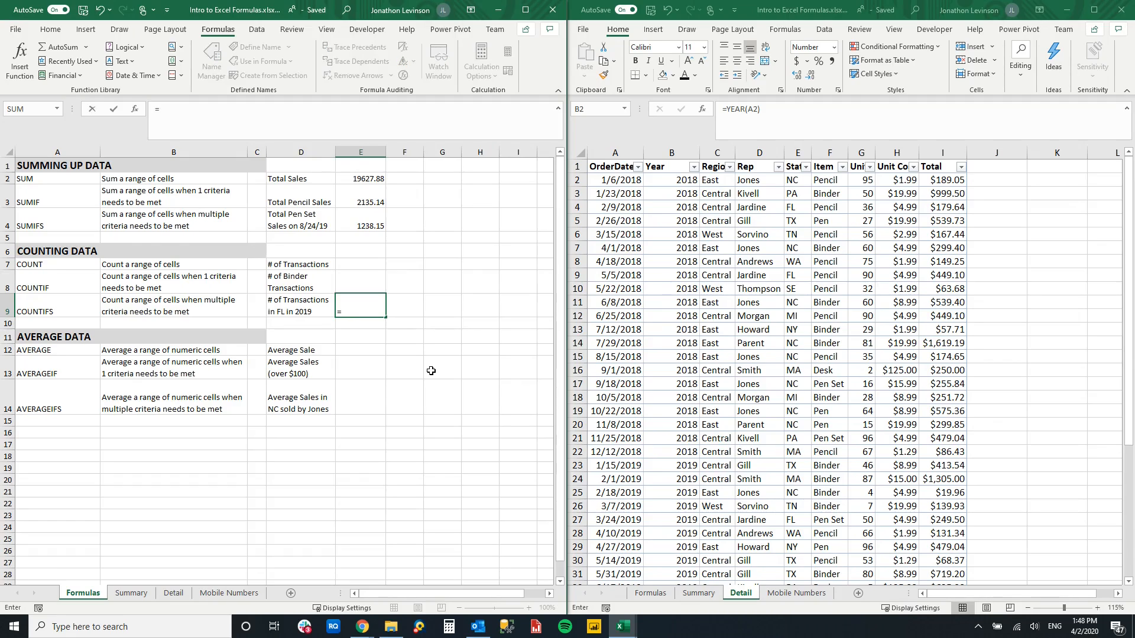
pyautogui.write('countifs')
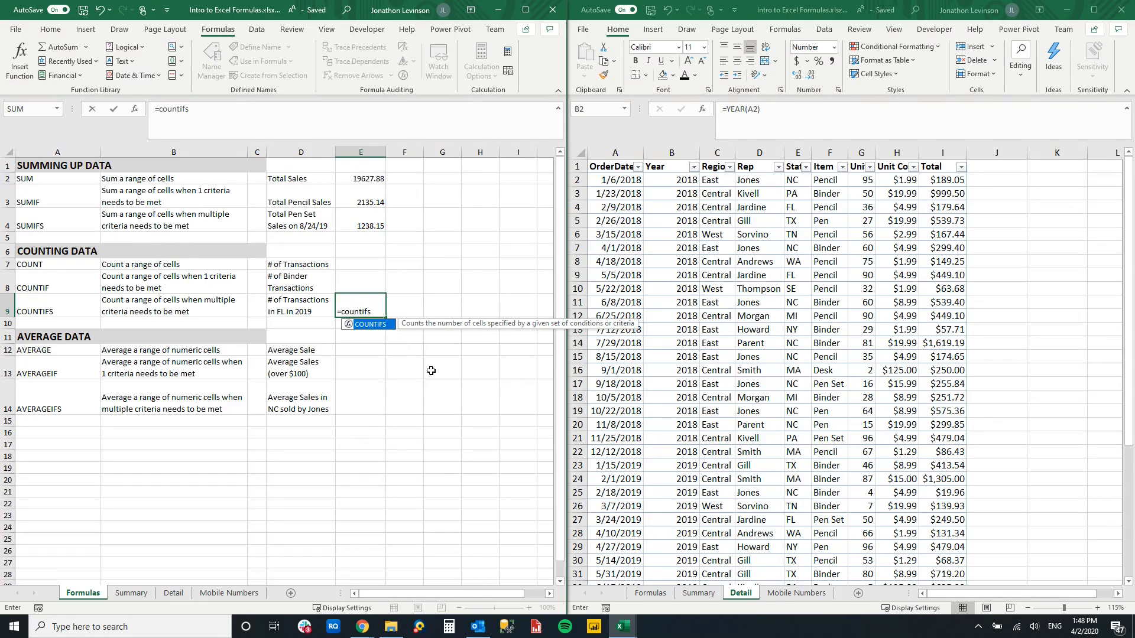
pyautogui.press('Tab')
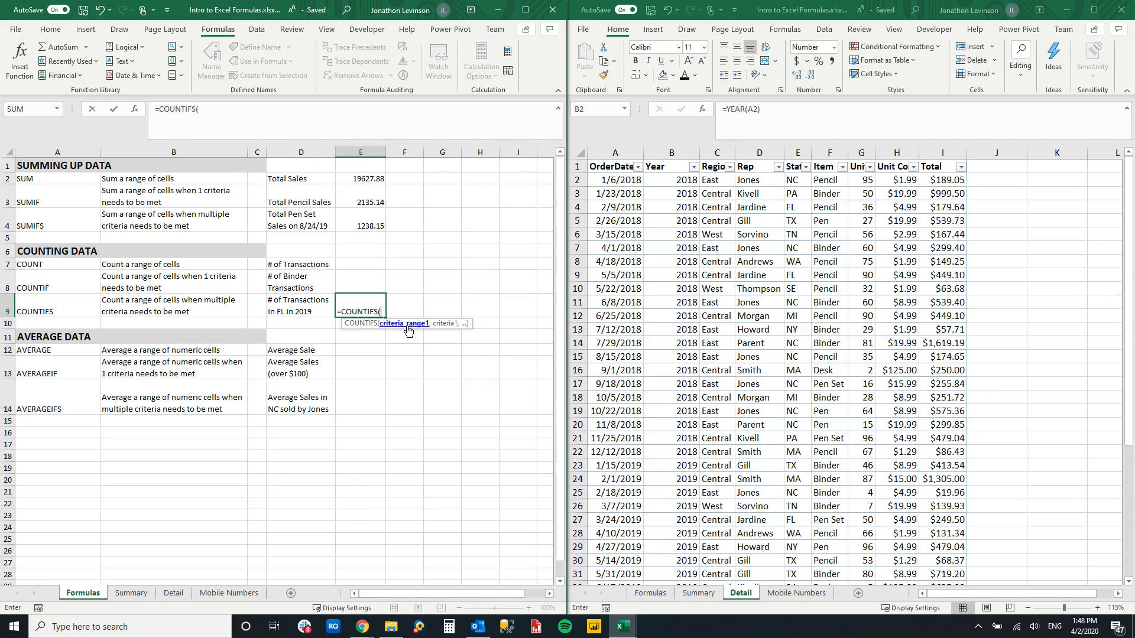
pyautogui.click(791, 151)
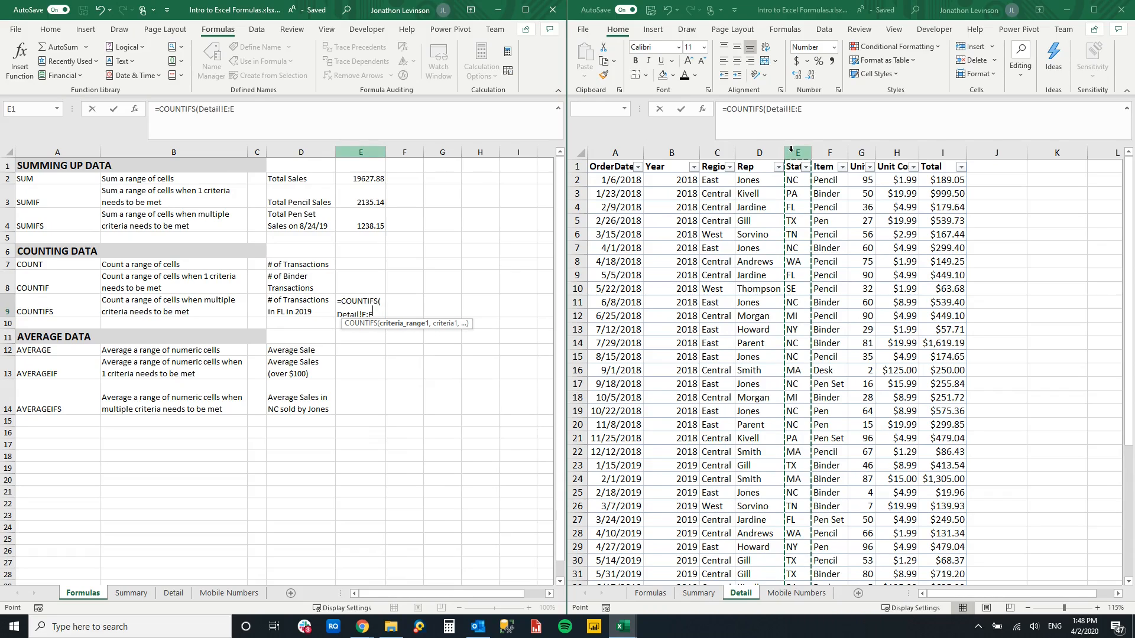
pyautogui.write(',"')
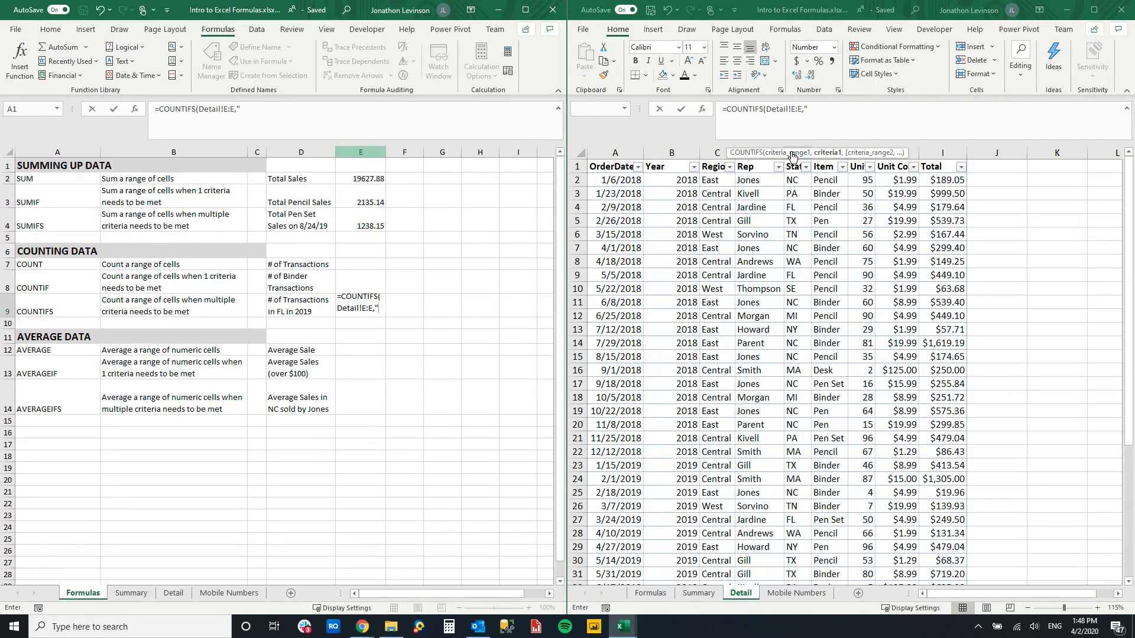
pyautogui.write('FL')
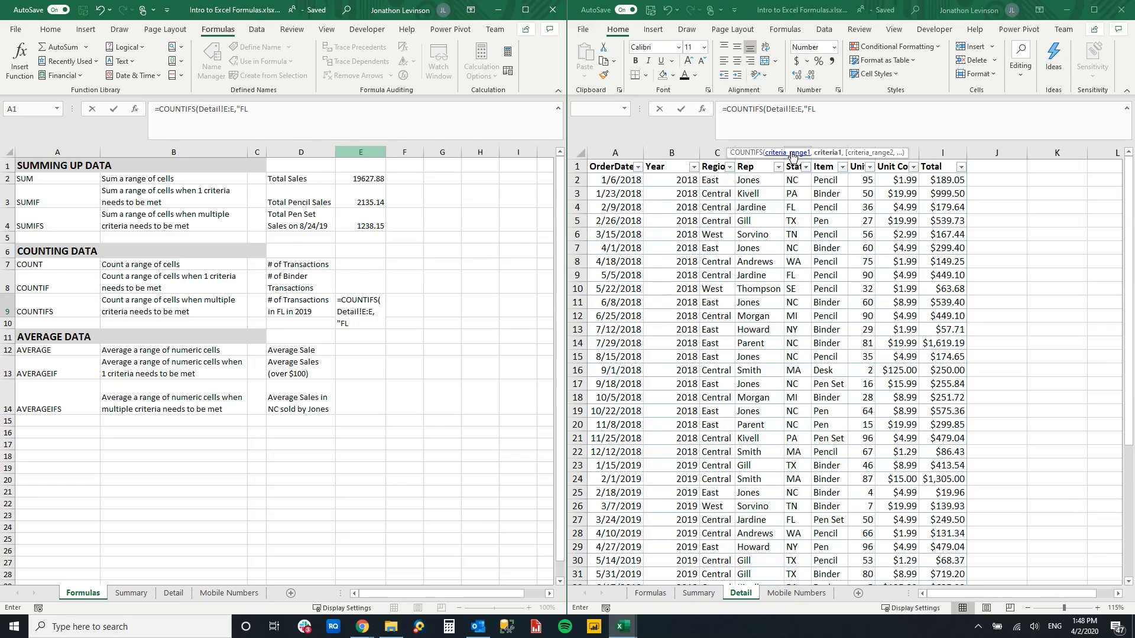
pyautogui.write('",')
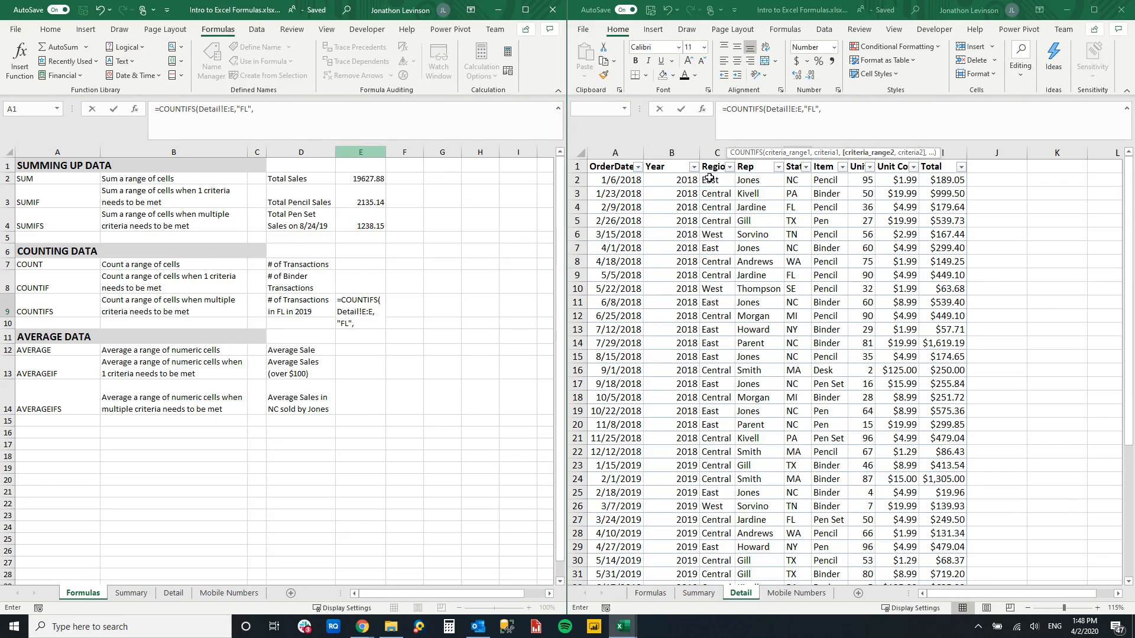
# - Complete the COUNTIFS formula in E9 with the Detail sheet's Year column B as second criteria range and criterion "2019"
pyautogui.click(671, 153)
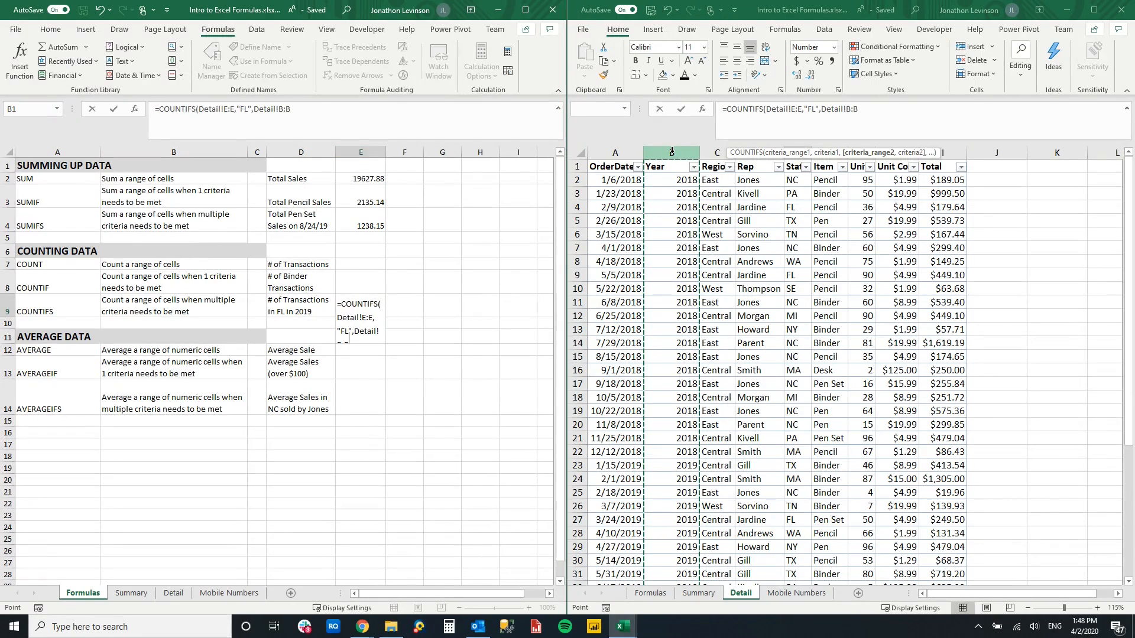
pyautogui.write(',')
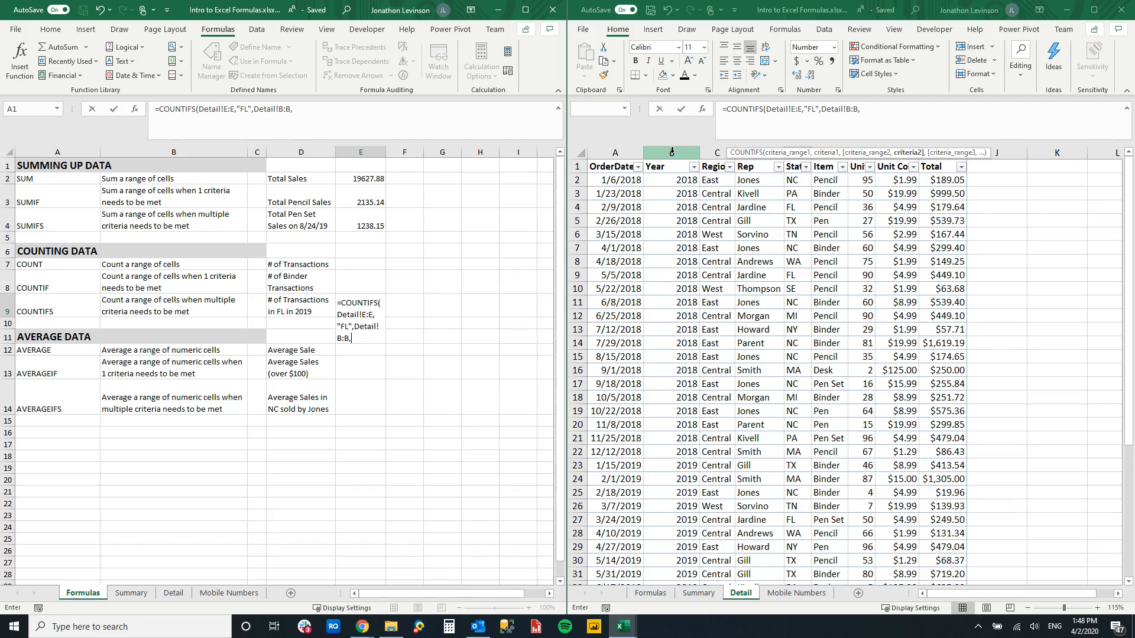
pyautogui.write('"2019")')
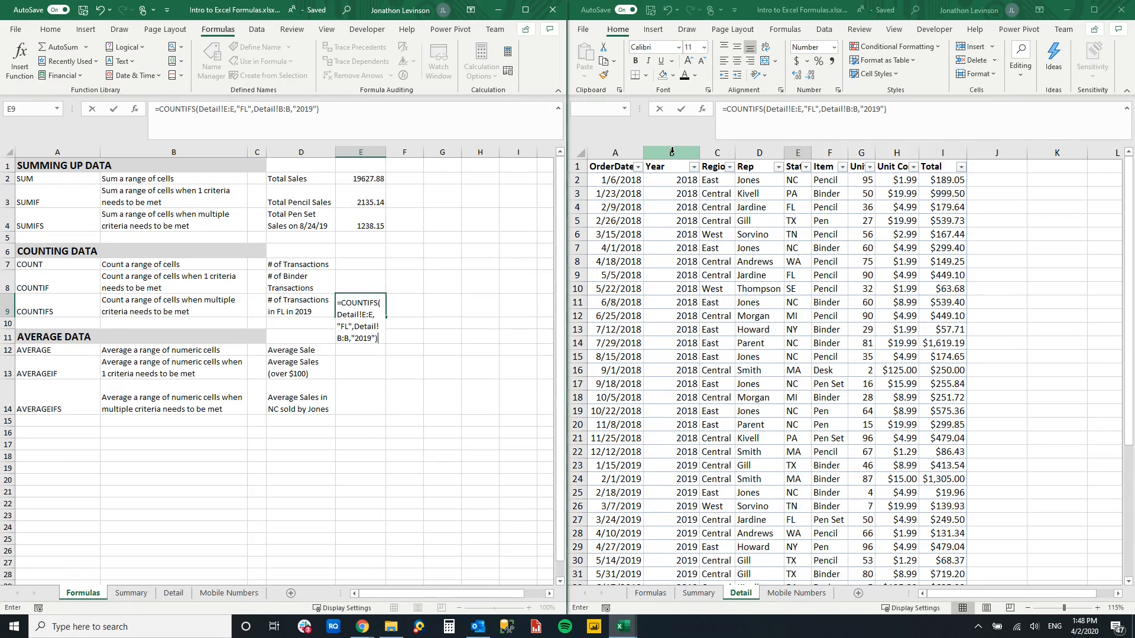
pyautogui.press('Return')
pyautogui.click(347, 307)
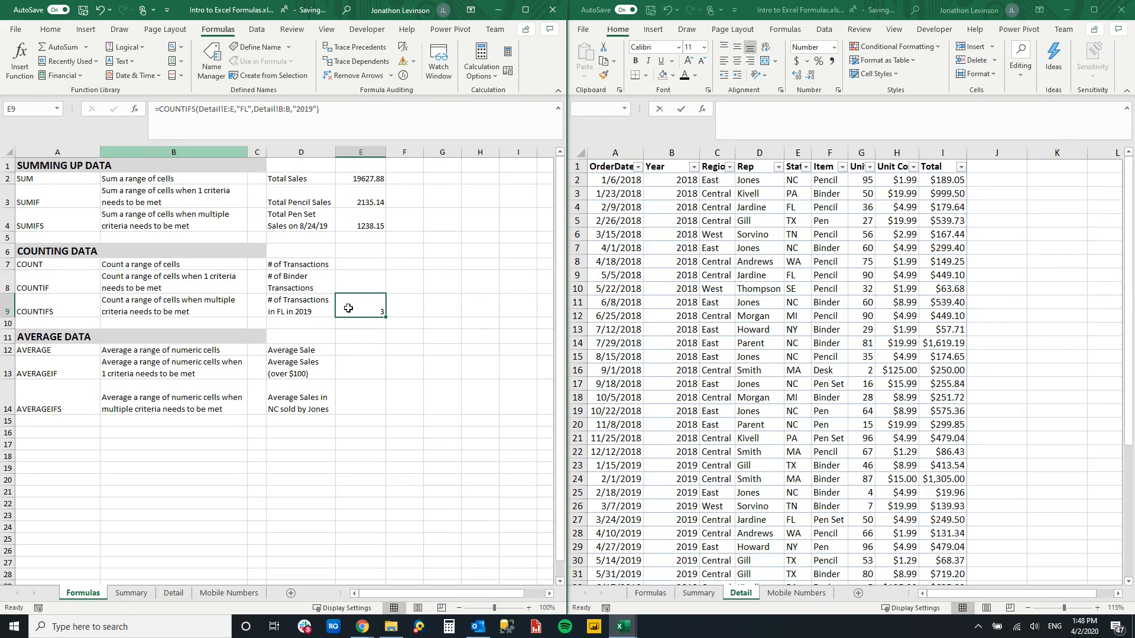
# - Filter the State column on the Detail sheet to FL and check the 2019 rows against the COUNTIFS result in E9
pyautogui.click(805, 167)
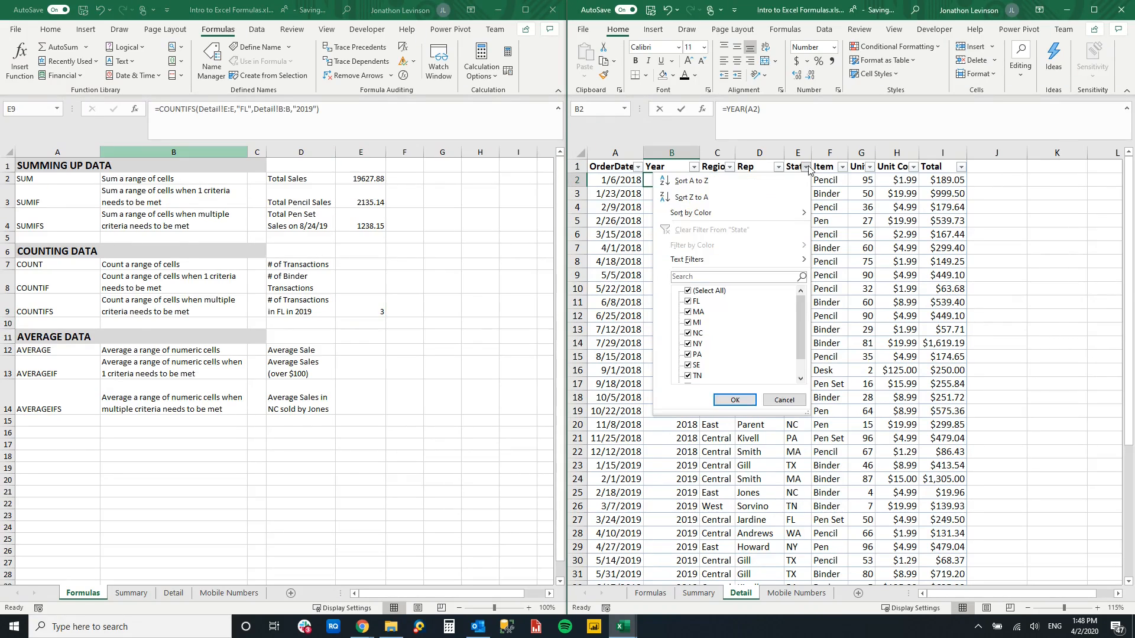
pyautogui.click(691, 291)
pyautogui.click(689, 301)
pyautogui.click(731, 400)
pyautogui.click(689, 170)
pyautogui.moveTo(678, 208); pyautogui.dragTo(675, 237)
pyautogui.click(341, 302)
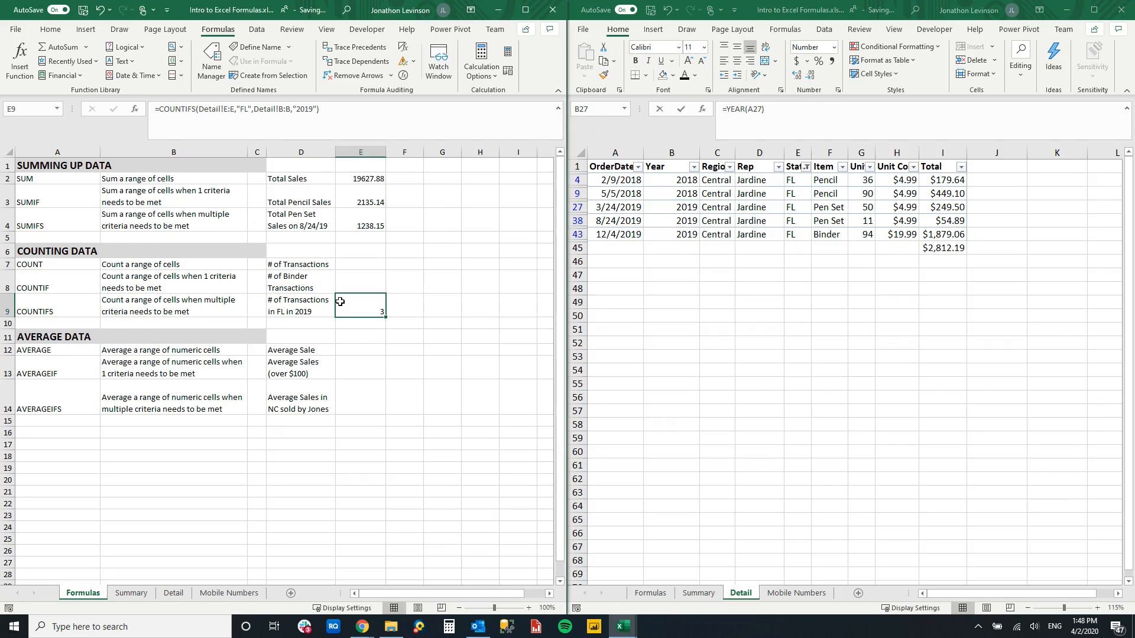
pyautogui.click(364, 368)
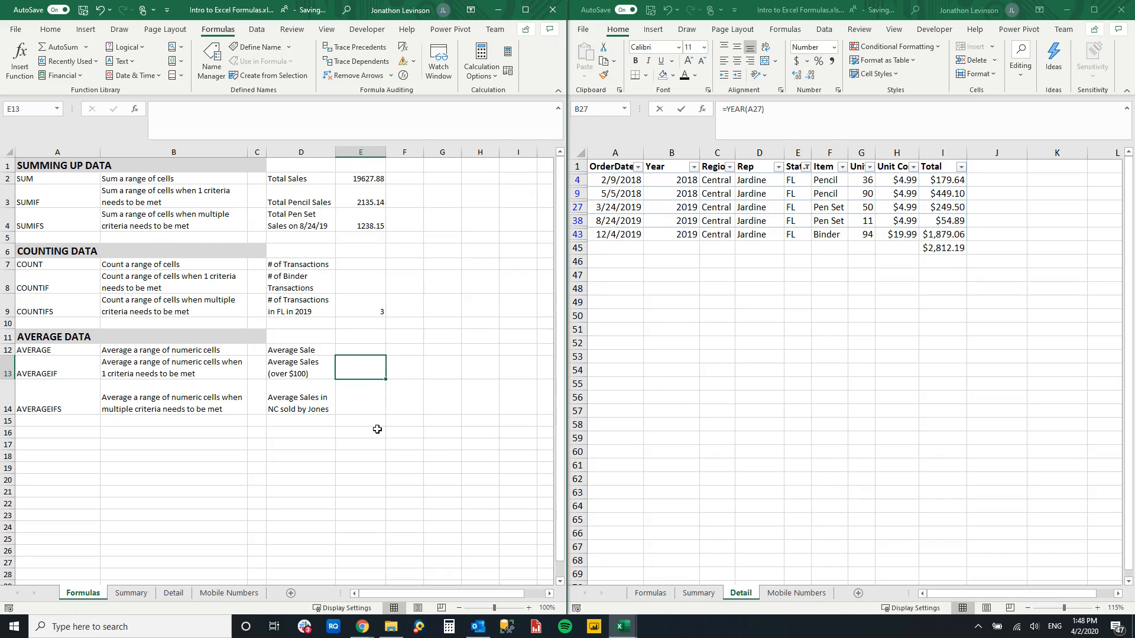
pyautogui.click(696, 224)
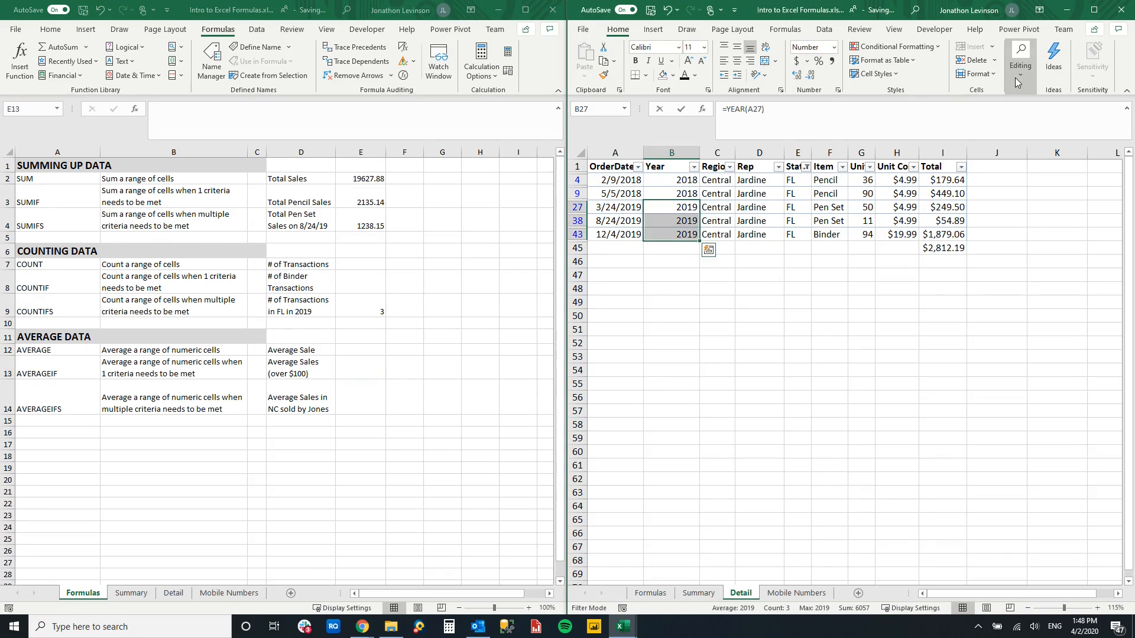
# - Clear the State filter on the Detail sheet to show all rows
pyautogui.click(806, 167)
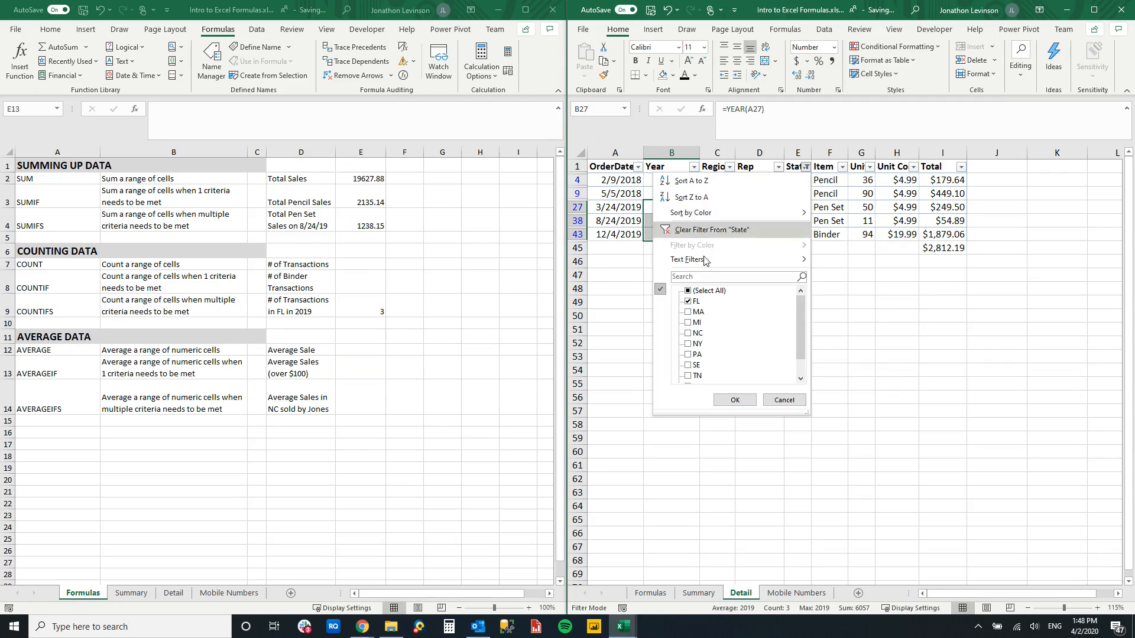
pyautogui.click(738, 399)
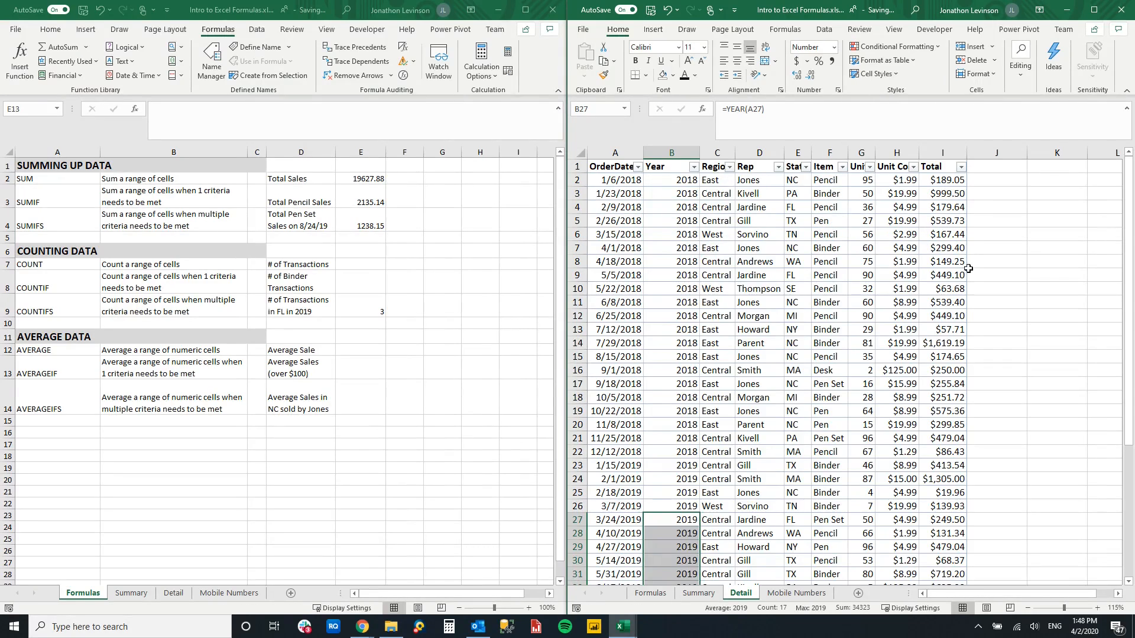
pyautogui.click(969, 263)
pyautogui.scroll(-5, 973, 423)
pyautogui.scroll(5, 969, 411)
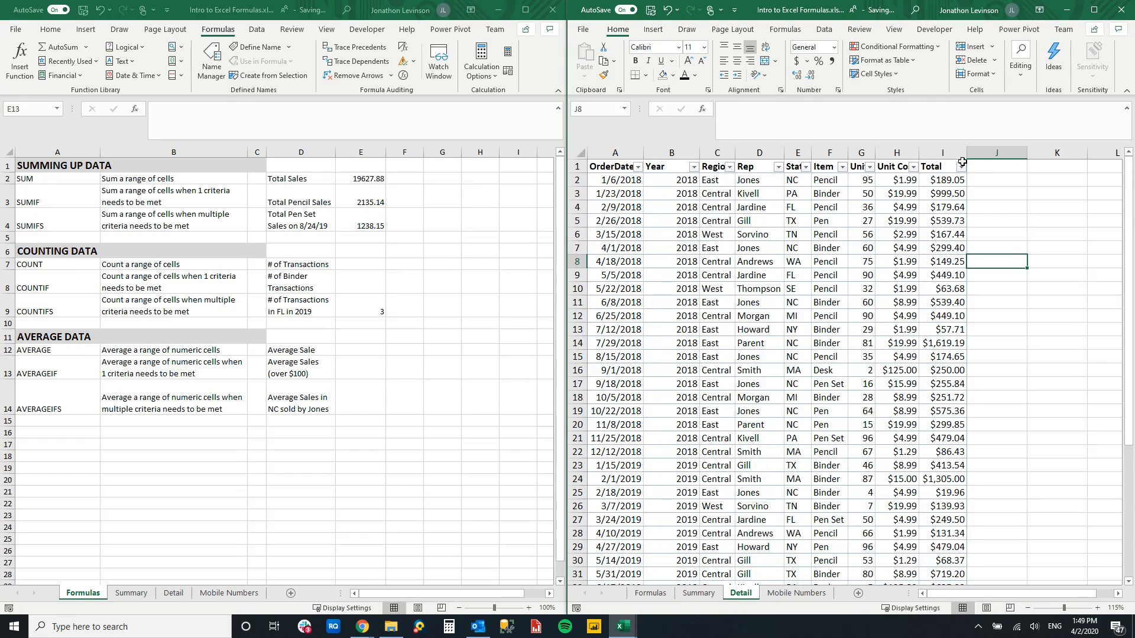
# - Sort the Detail data by Total from smallest to largest and select row 9, the last sale under $100
pyautogui.click(961, 167)
pyautogui.click(938, 180)
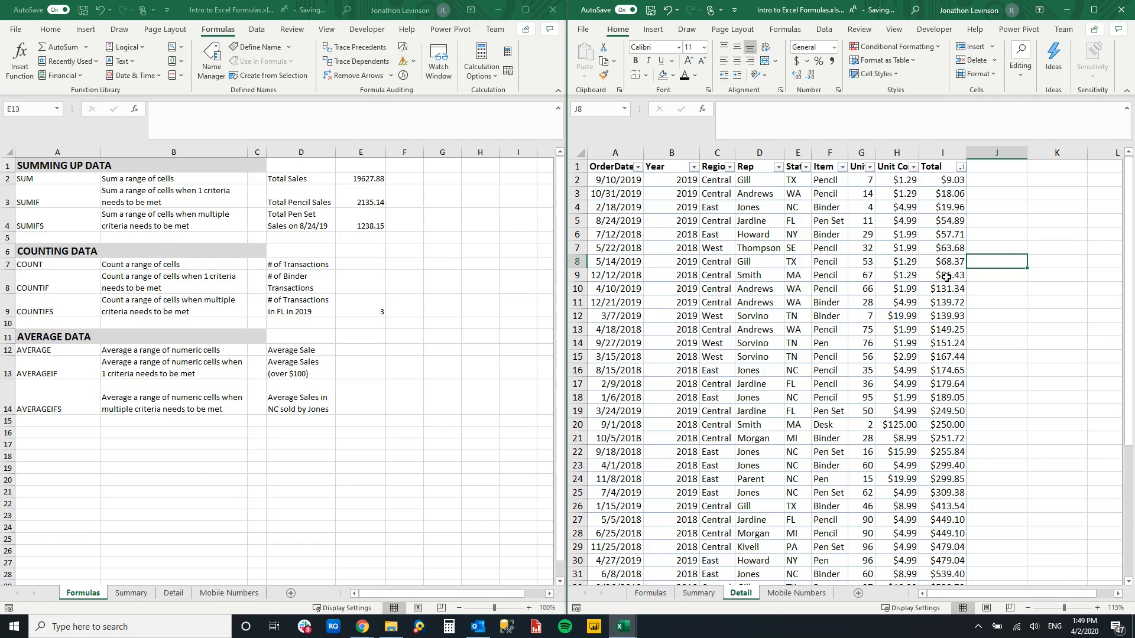
pyautogui.click(947, 275)
pyautogui.click(570, 275)
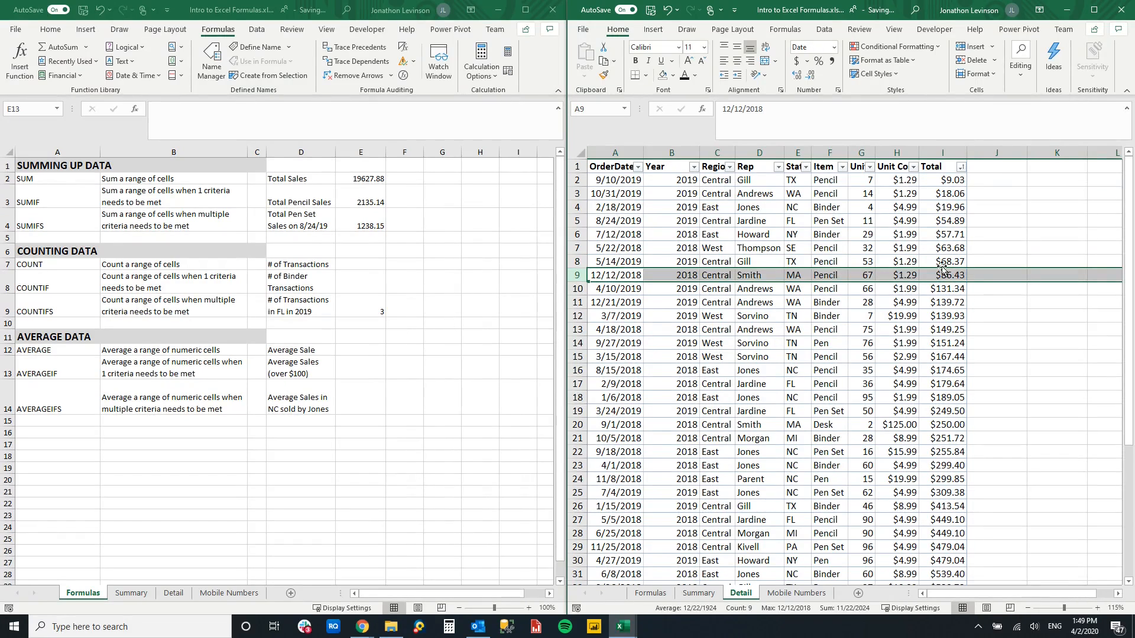
# - Start an AVERAGEIF formula in E13 of the Formulas sheet with the Detail sheet's Total column I as the range
pyautogui.click(348, 376)
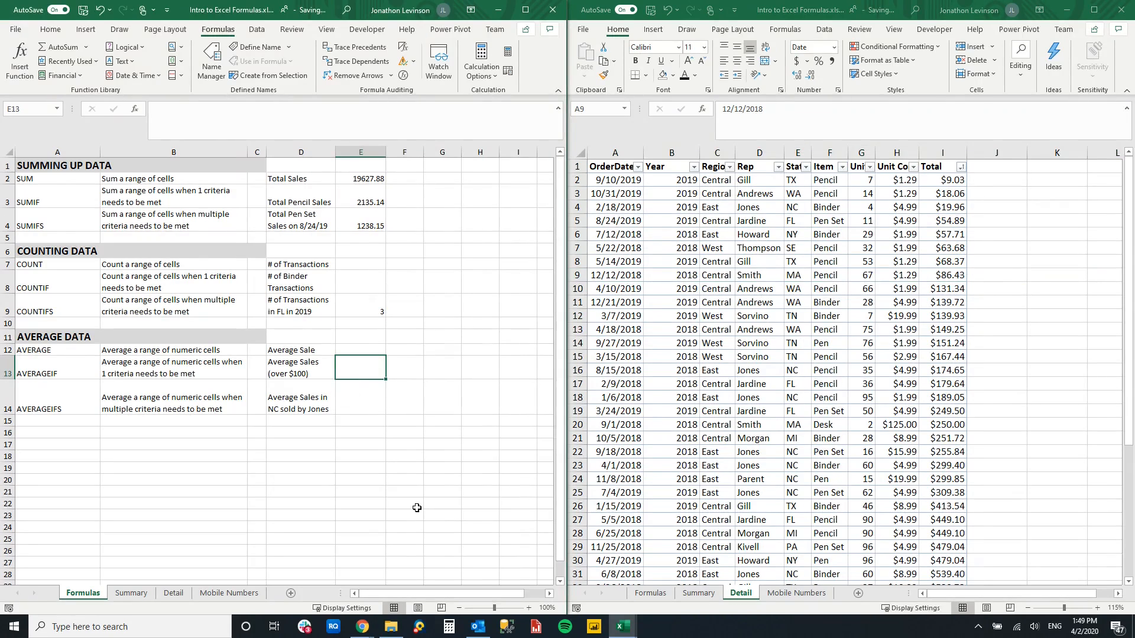
pyautogui.write('=aver')
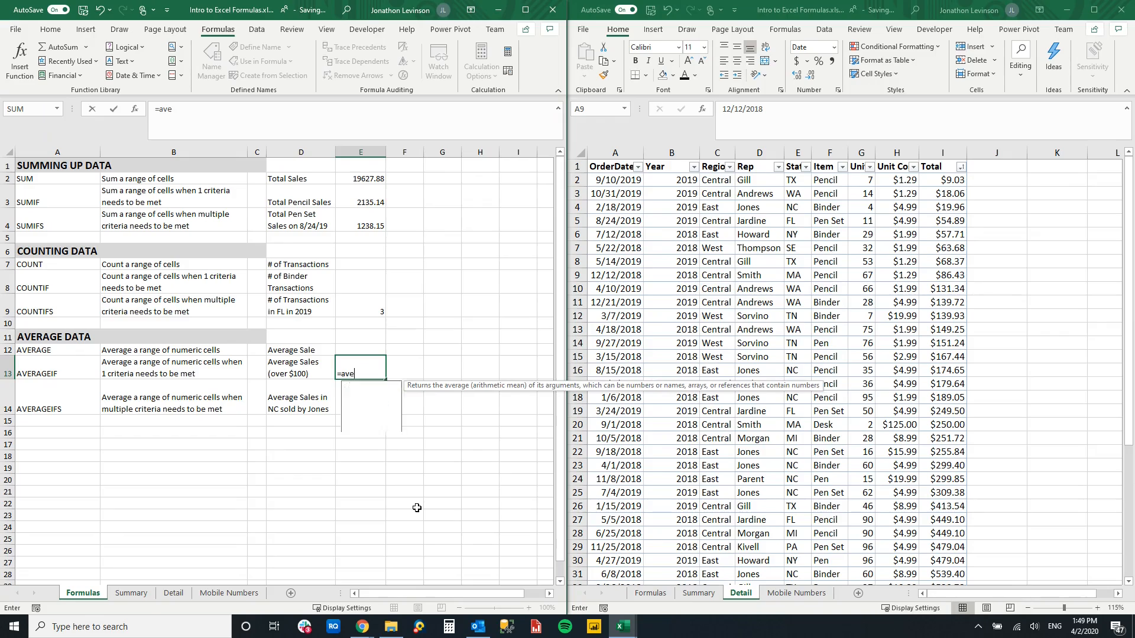
pyautogui.press('Down')
pyautogui.press('Down')
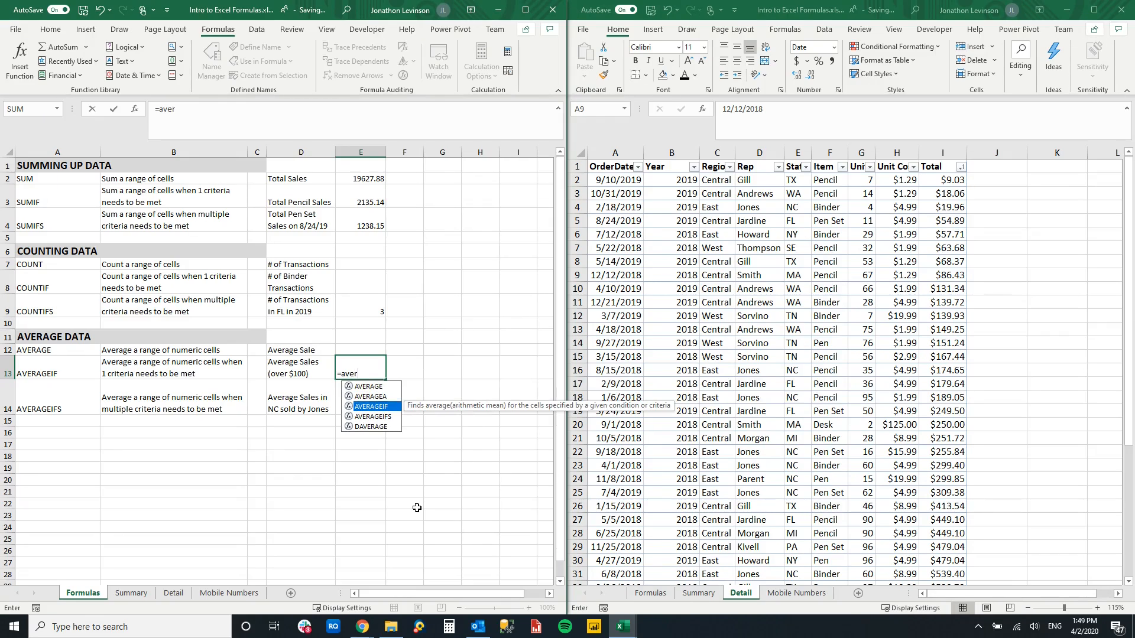
pyautogui.press('Tab')
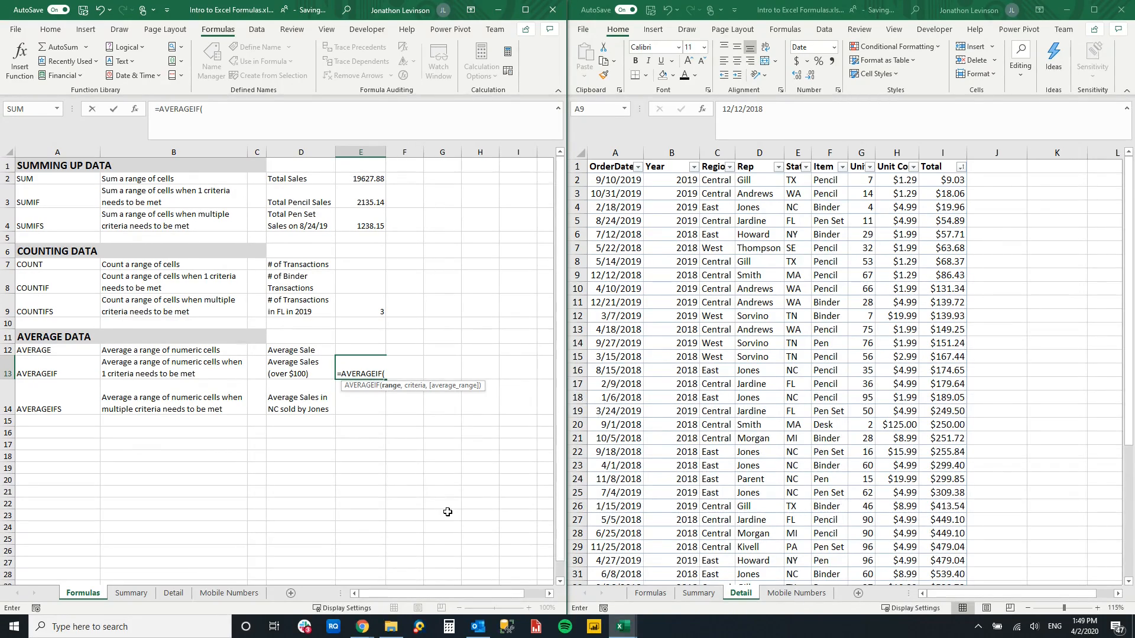
pyautogui.click(945, 148)
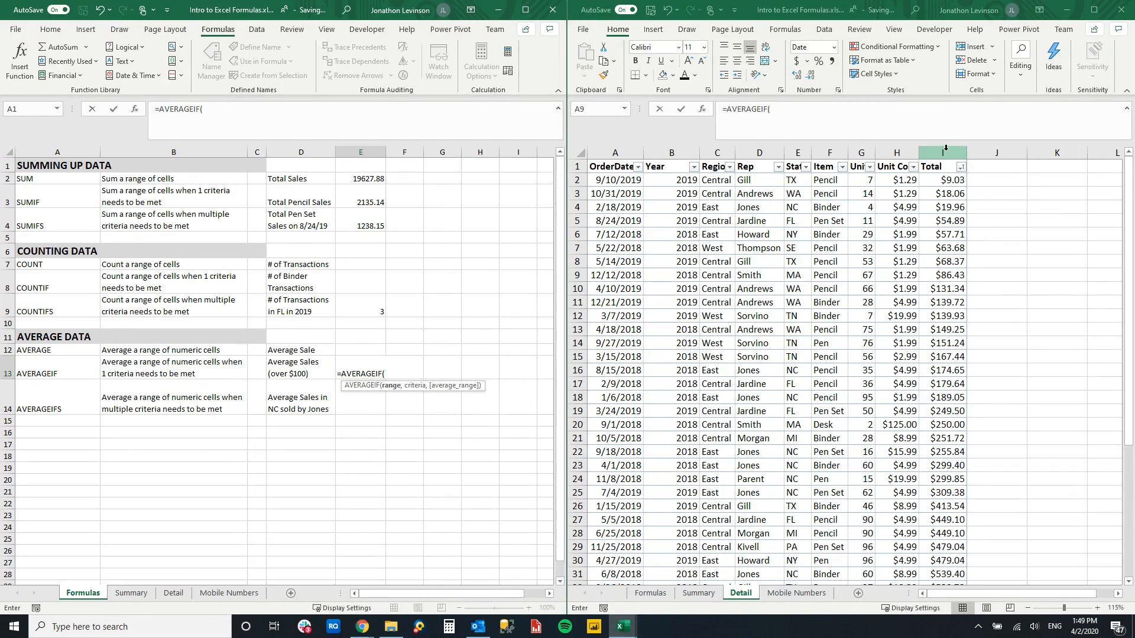
pyautogui.click(944, 151)
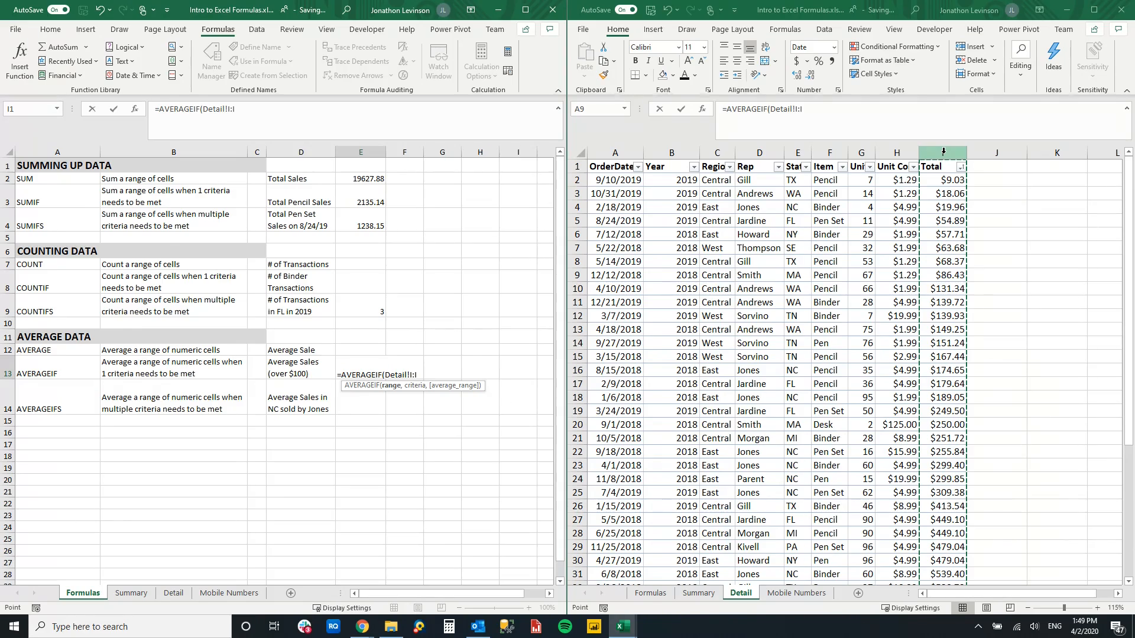
pyautogui.write(',')
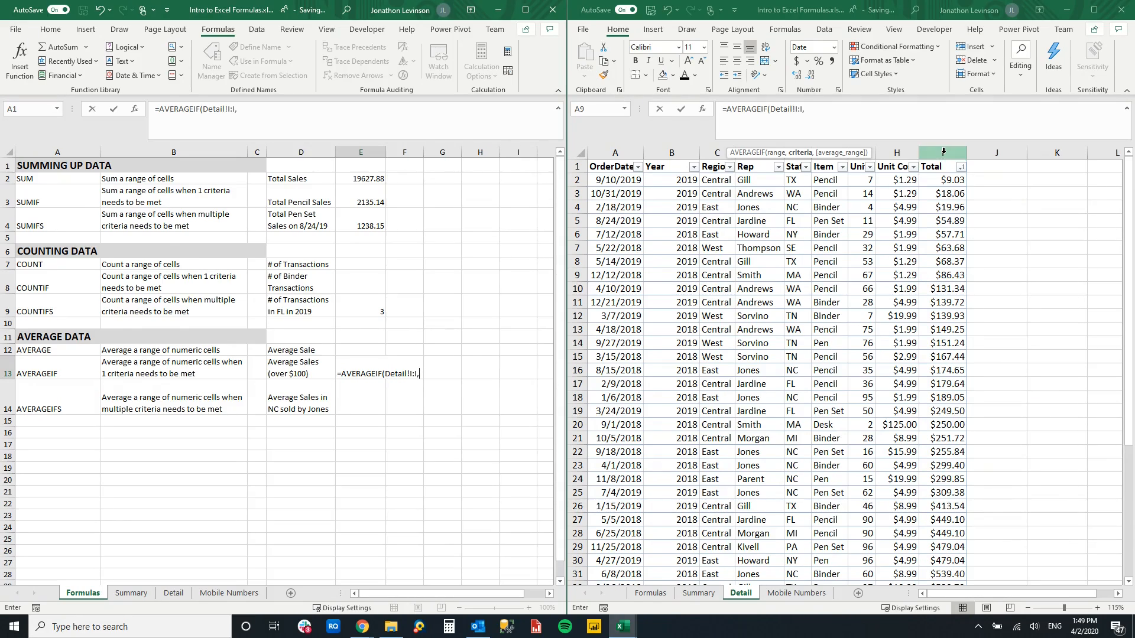
pyautogui.write('>100,')
# - Try to complete the AVERAGEIF formula in E13 with the unquoted criterion >100 and Detail column I as the average range
pyautogui.click(944, 152)
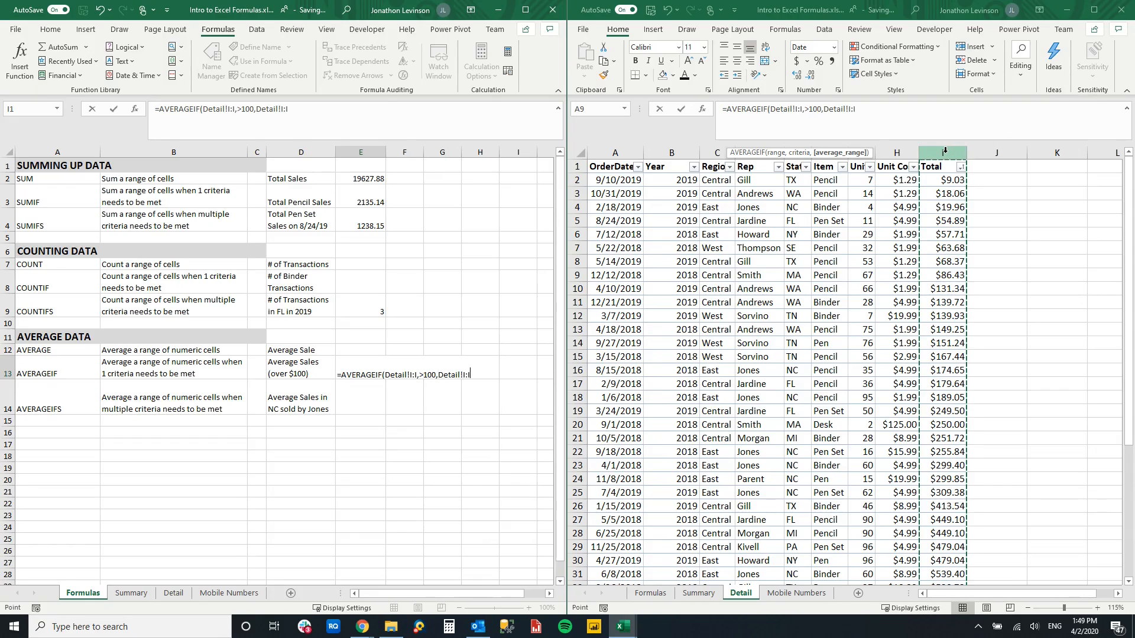
pyautogui.write(')')
pyautogui.press('Return')
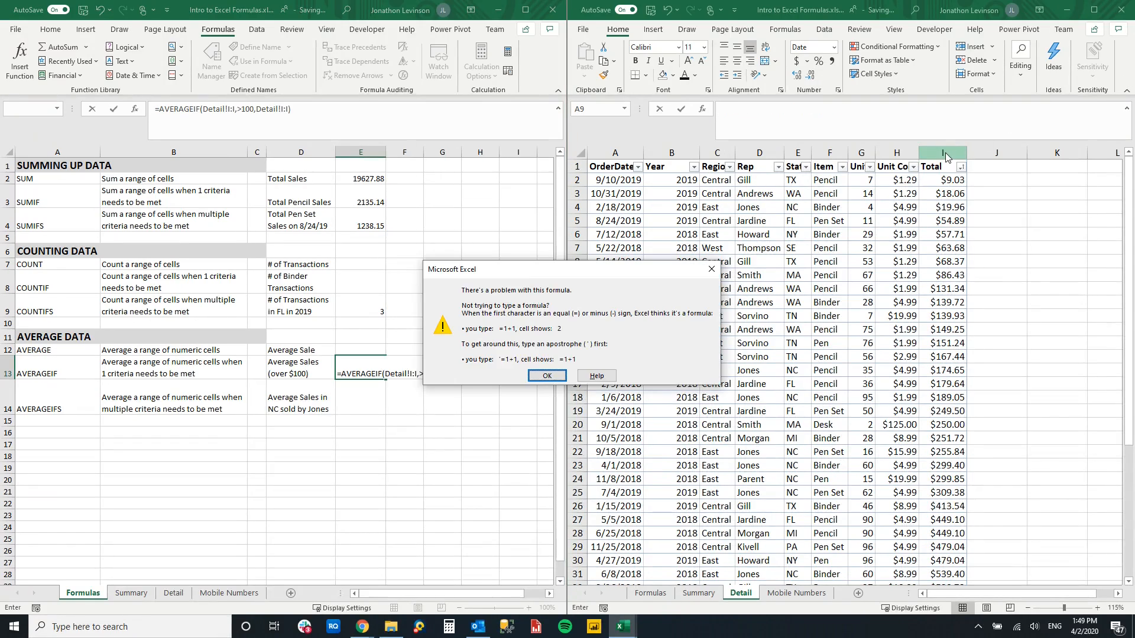
# - Correct the AVERAGEIF criterion in E13 to ">100" in quotation marks and enter the formula
pyautogui.click(554, 377)
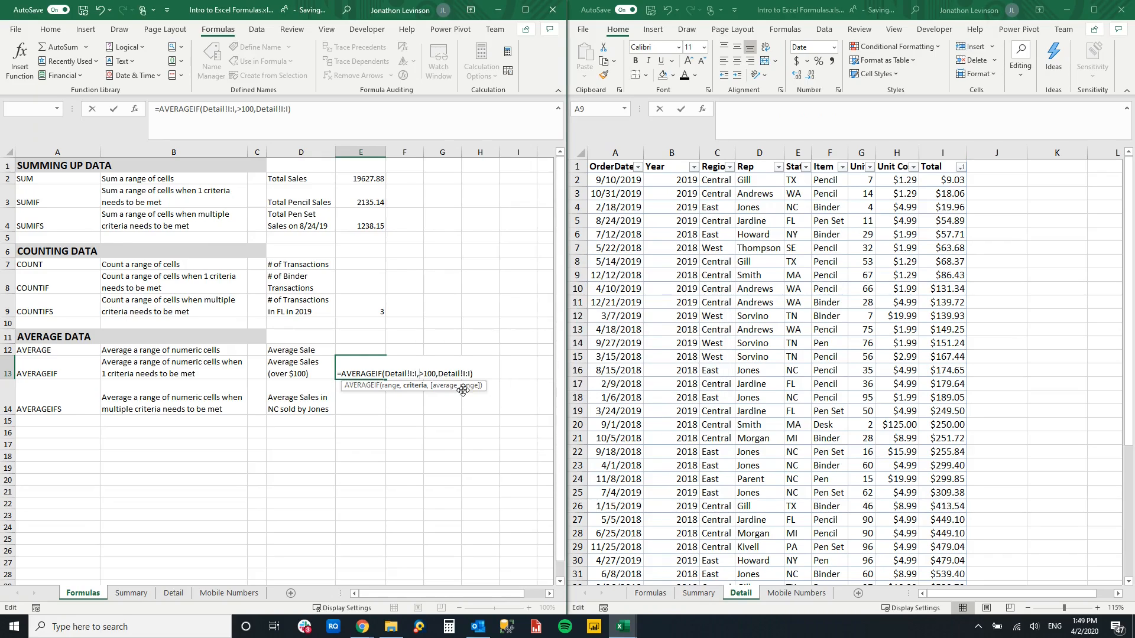
pyautogui.write('">100"')
pyautogui.press('Return')
# - Apply the Accounting number format to the average in cell E13
pyautogui.click(371, 368)
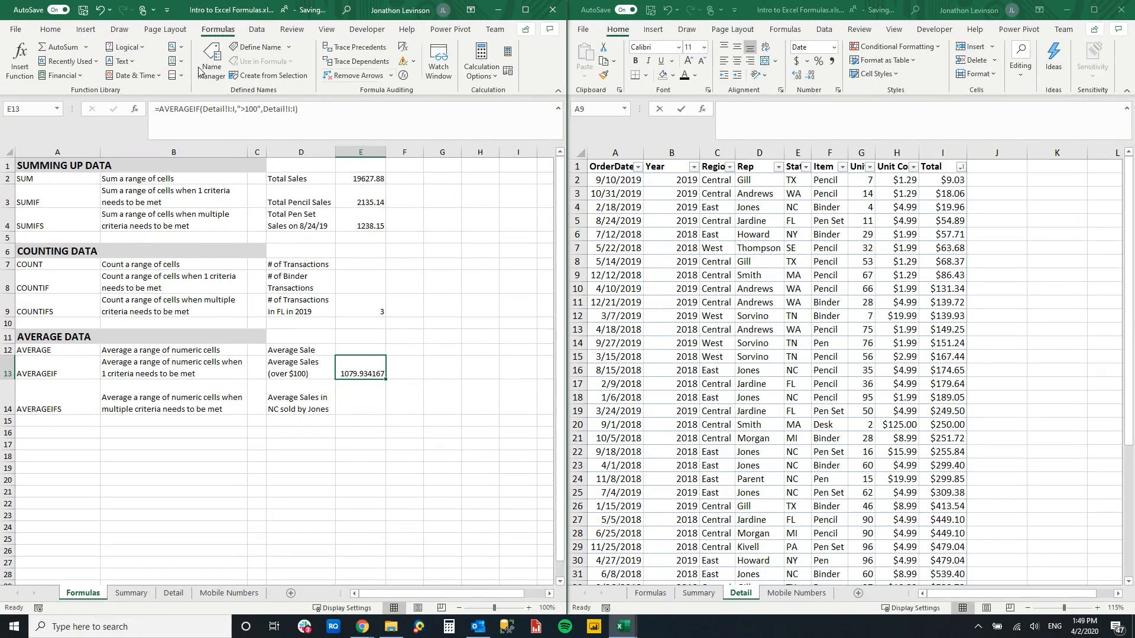
pyautogui.click(50, 29)
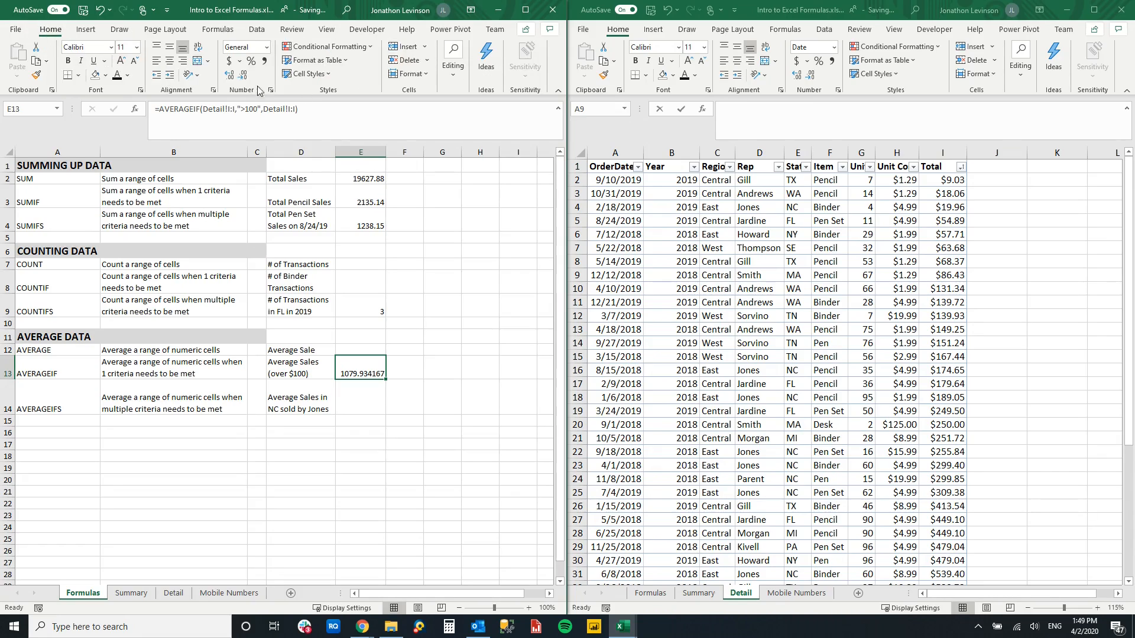
pyautogui.click(230, 61)
# - Check the average of the totals over $100 in Detail cells I10:I44 against the AVERAGEIF result in E13
pyautogui.click(830, 305)
pyautogui.click(934, 289)
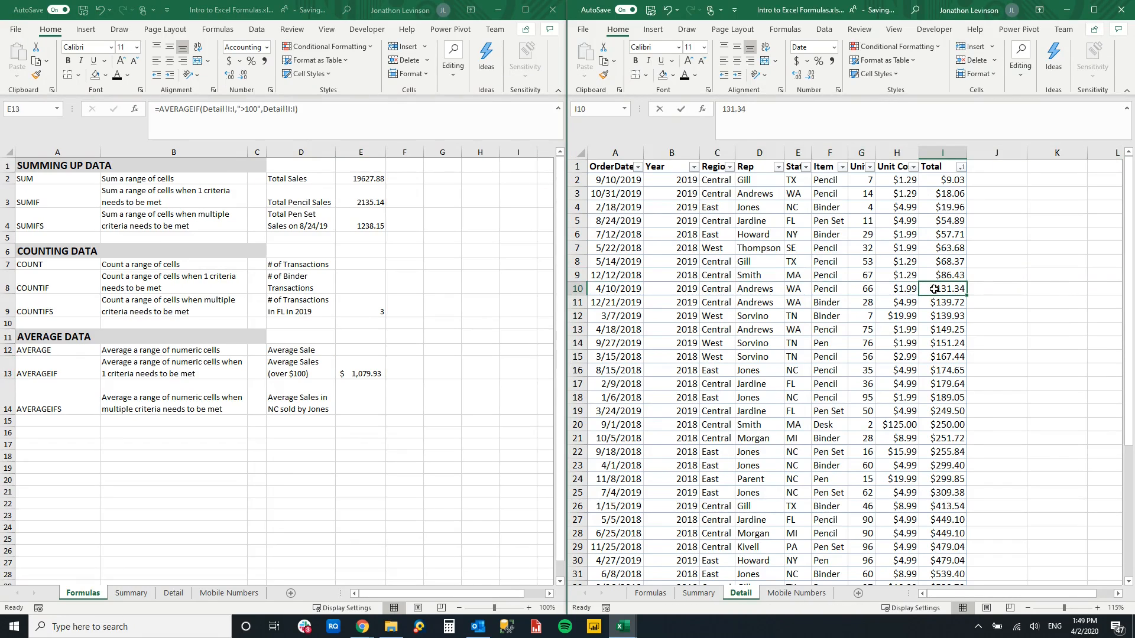
pyautogui.moveTo(934, 289); pyautogui.dragTo(946, 545)
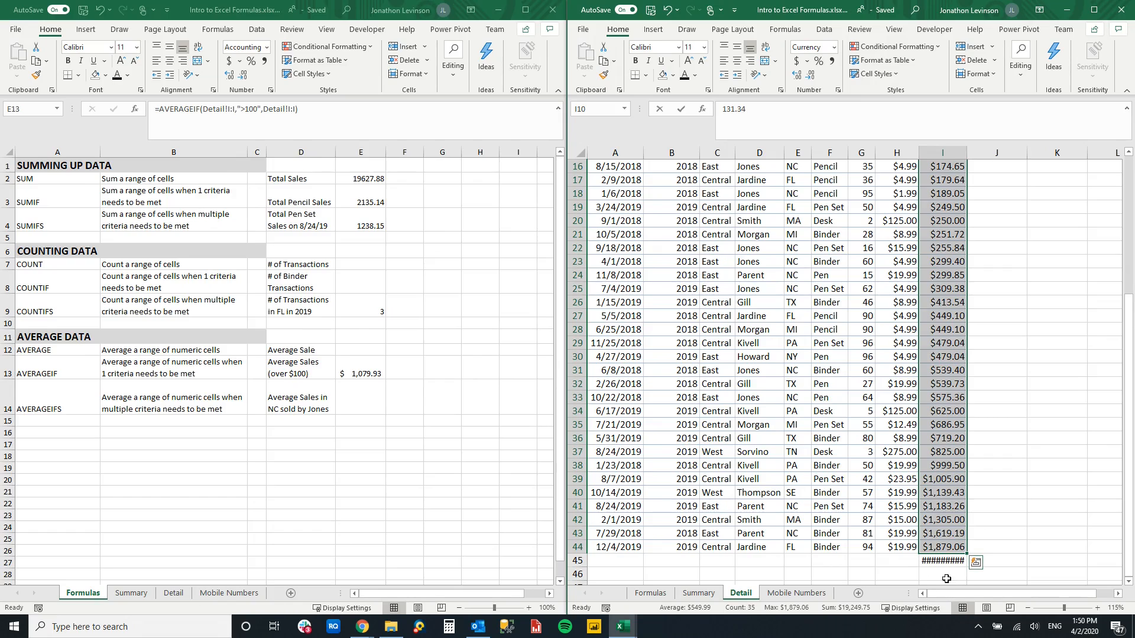
# - Delete the grand total in Detail cell I45 and recheck the average of I10:I44 against E13
pyautogui.click(945, 561)
pyautogui.press('Delete')
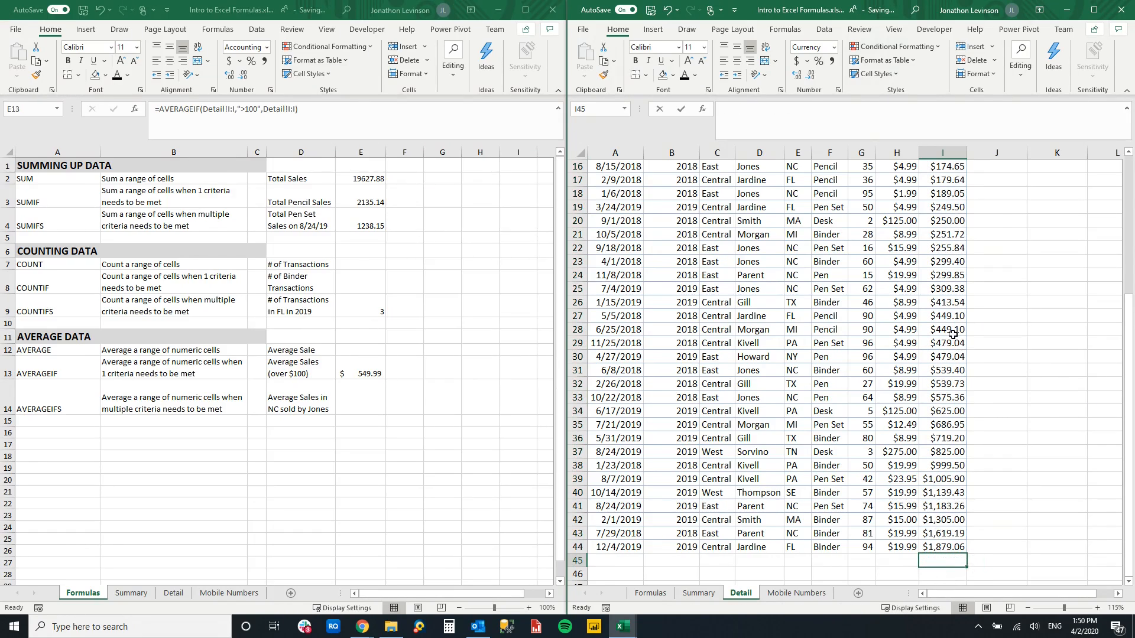
pyautogui.scroll(5, 957, 325)
pyautogui.moveTo(950, 289); pyautogui.dragTo(942, 560)
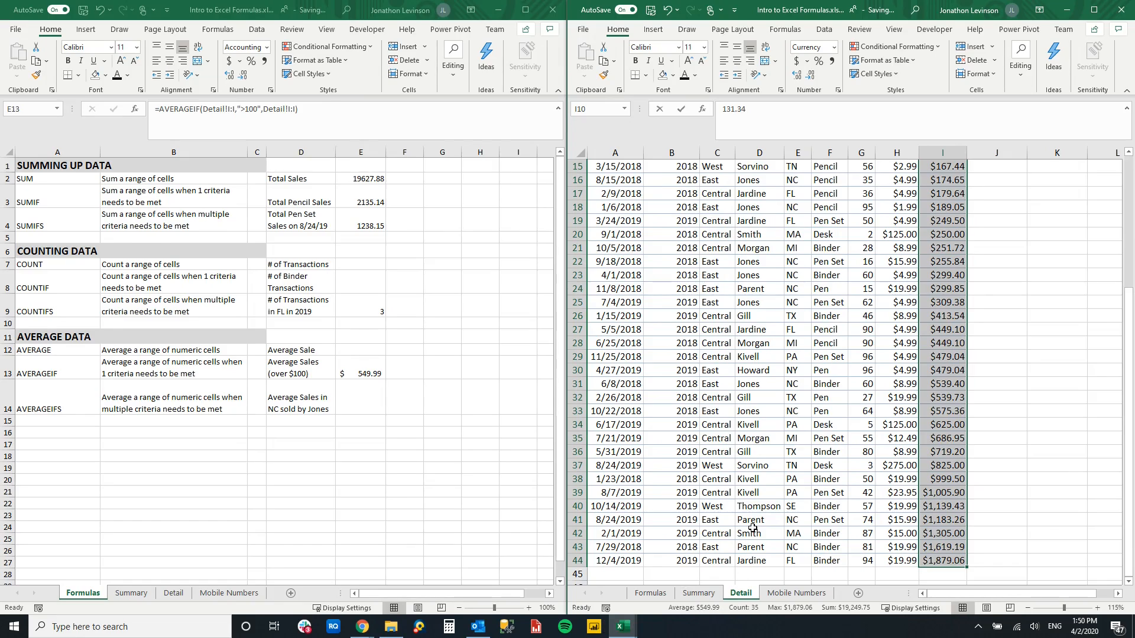
pyautogui.click(743, 397)
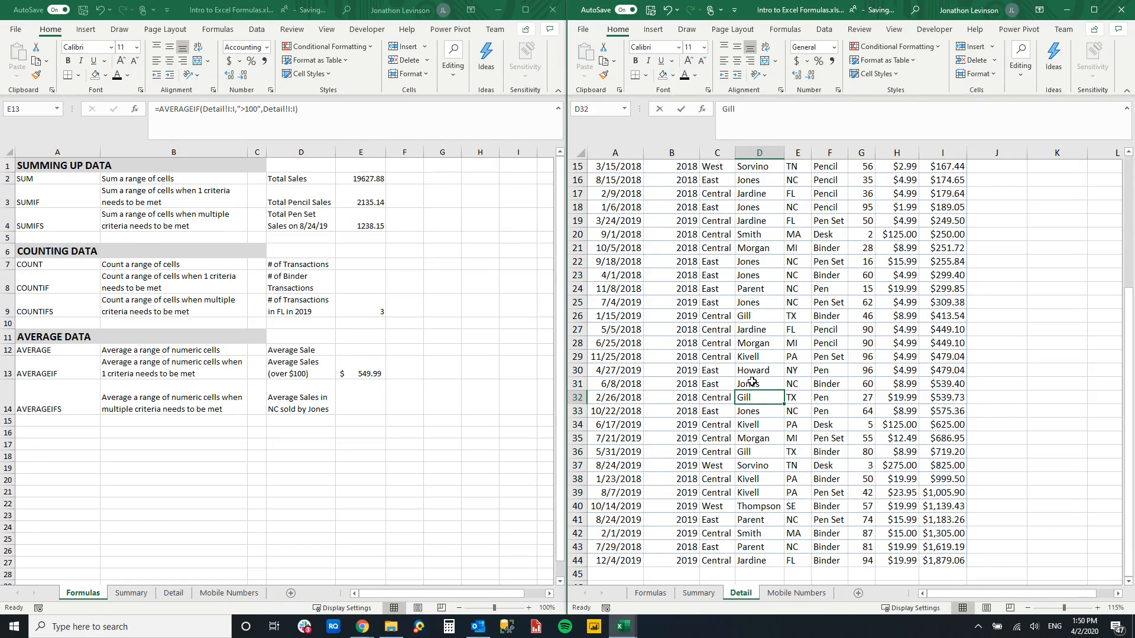